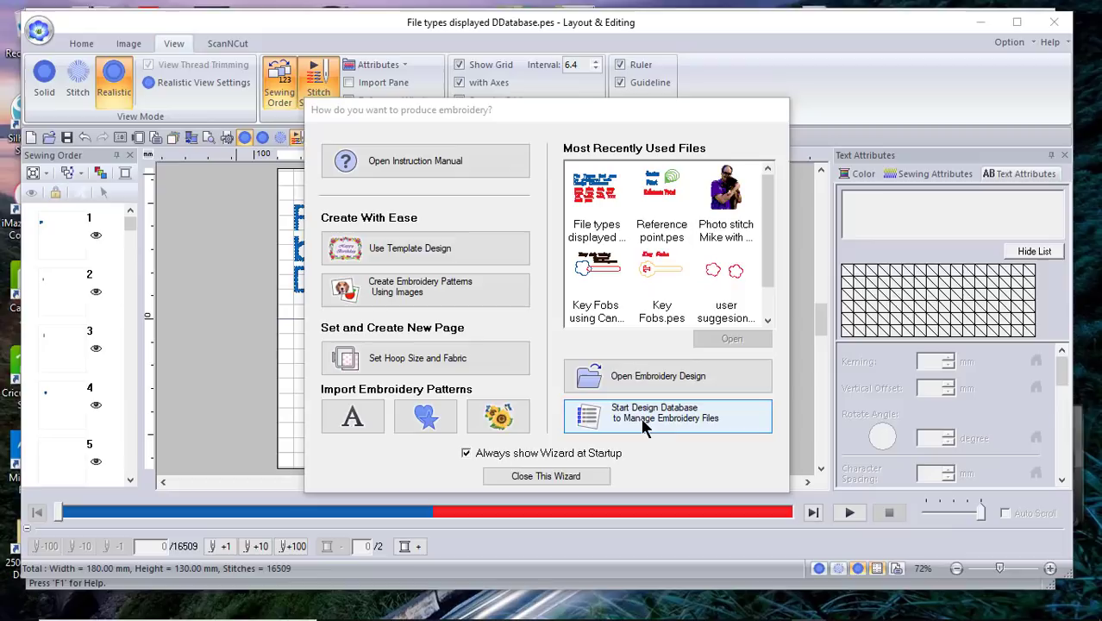
# Close the startup wizard to reveal the File Types design, then show the companion tools list
pyautogui.click(571, 477)
pyautogui.click(1018, 43)
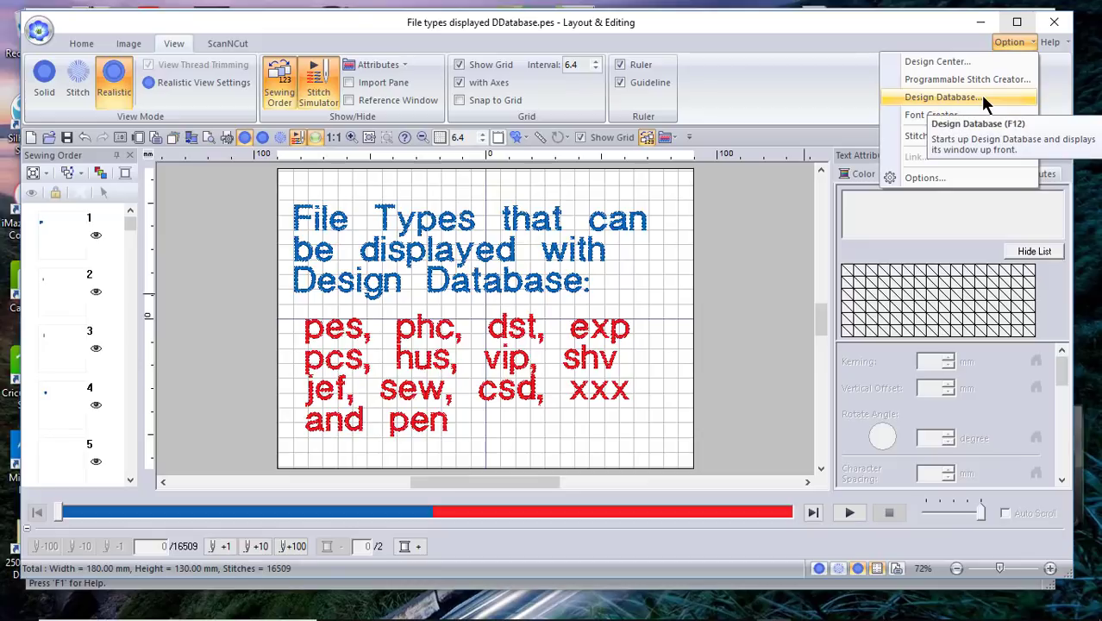
# Launch Design Database from the Option menu
pyautogui.click(646, 277)
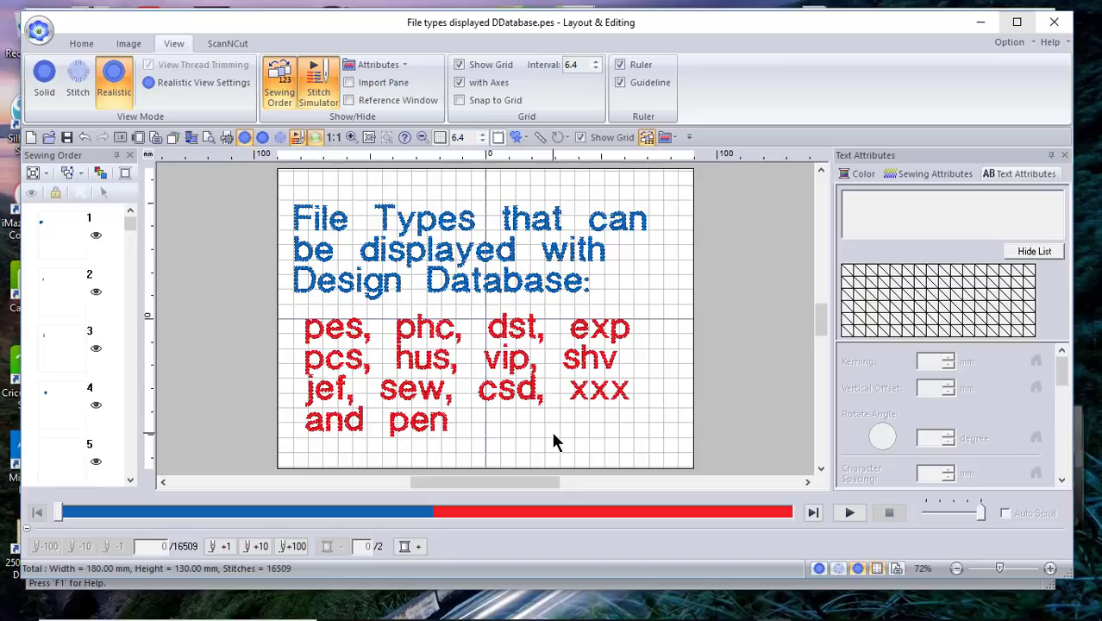
pyautogui.moveTo(712, 614)
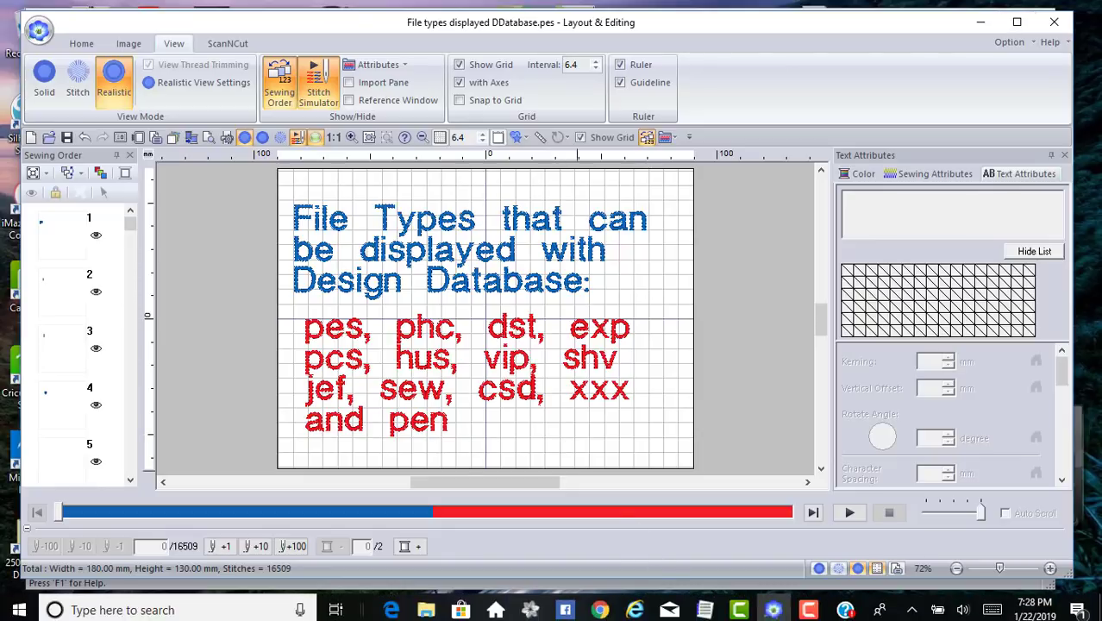
# In Design Database, browse C: > 2500 Bonus Designs, passing Frames and Fruits and Vegetables, to 2500 Birds
pyautogui.click(709, 611)
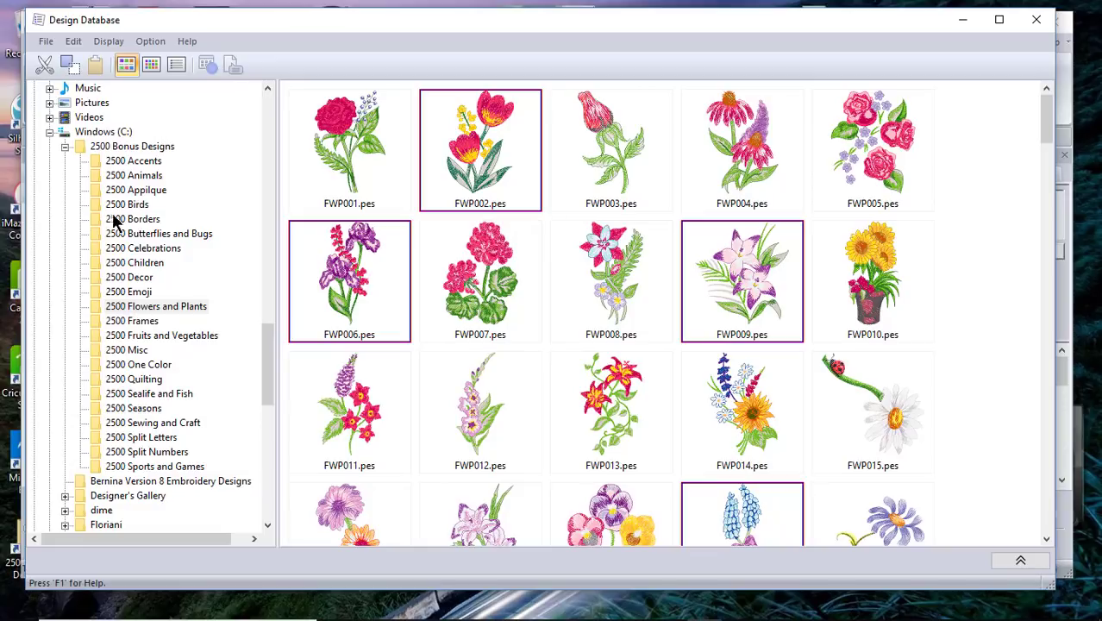
pyautogui.click(107, 134)
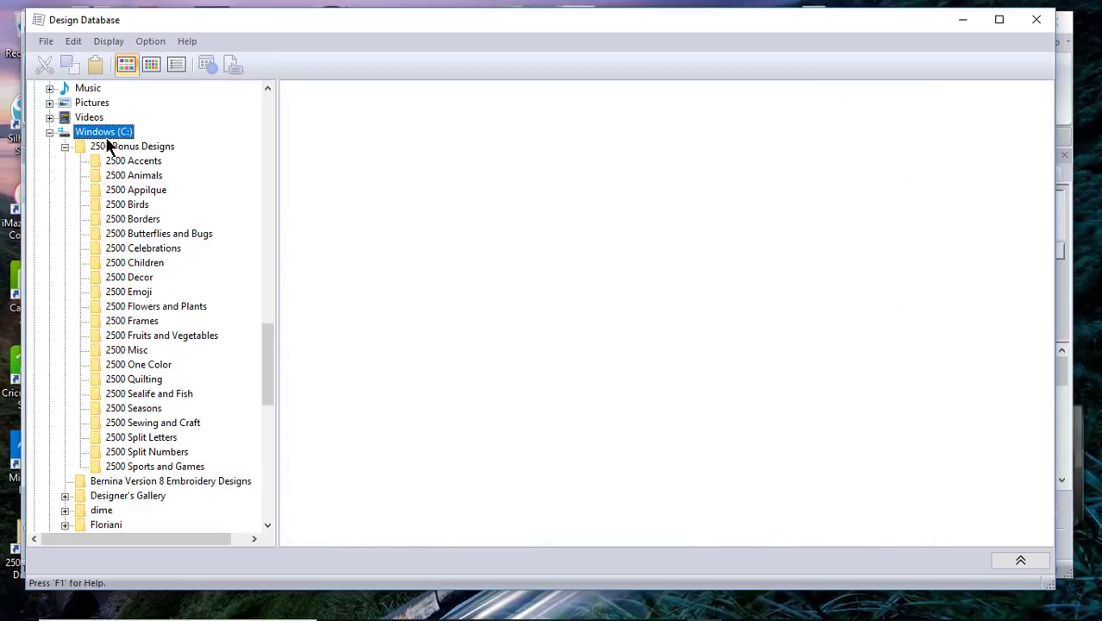
pyautogui.click(108, 147)
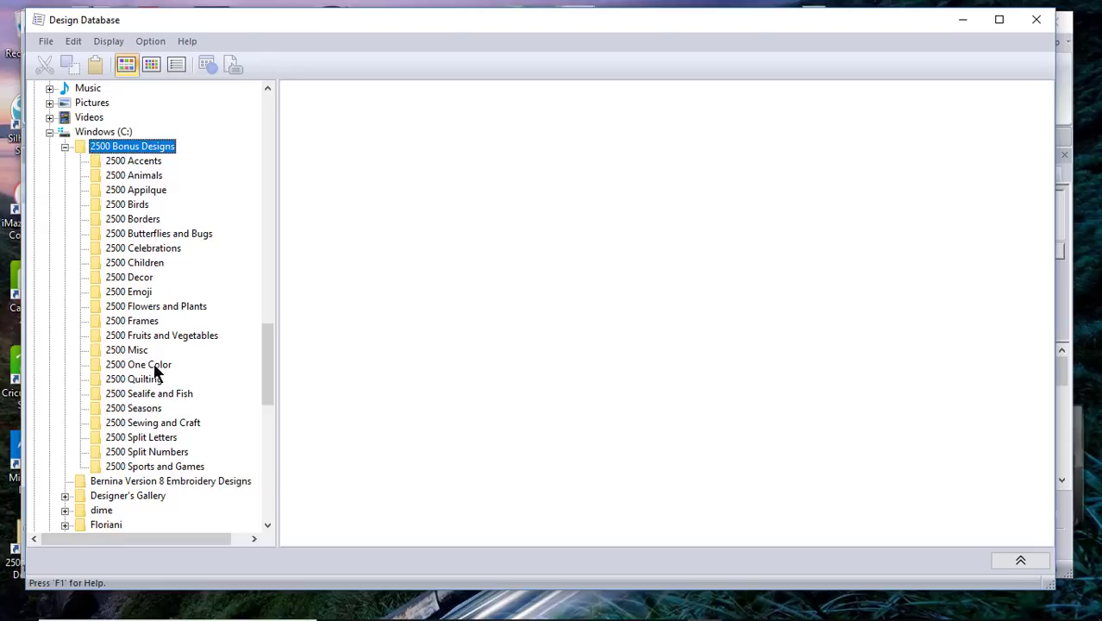
pyautogui.click(148, 323)
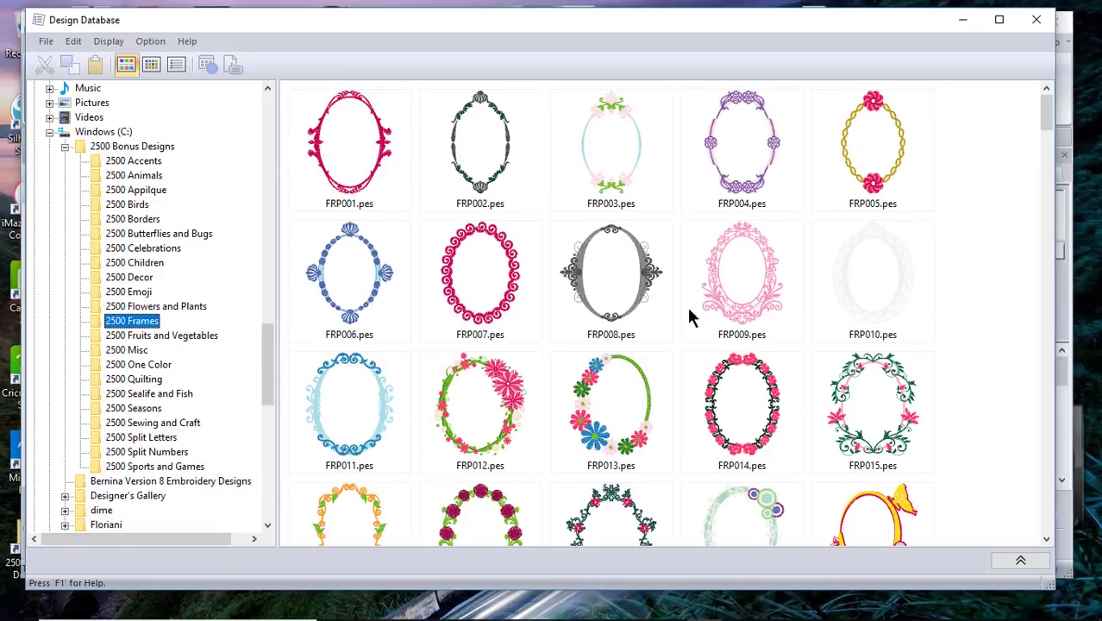
pyautogui.click(143, 335)
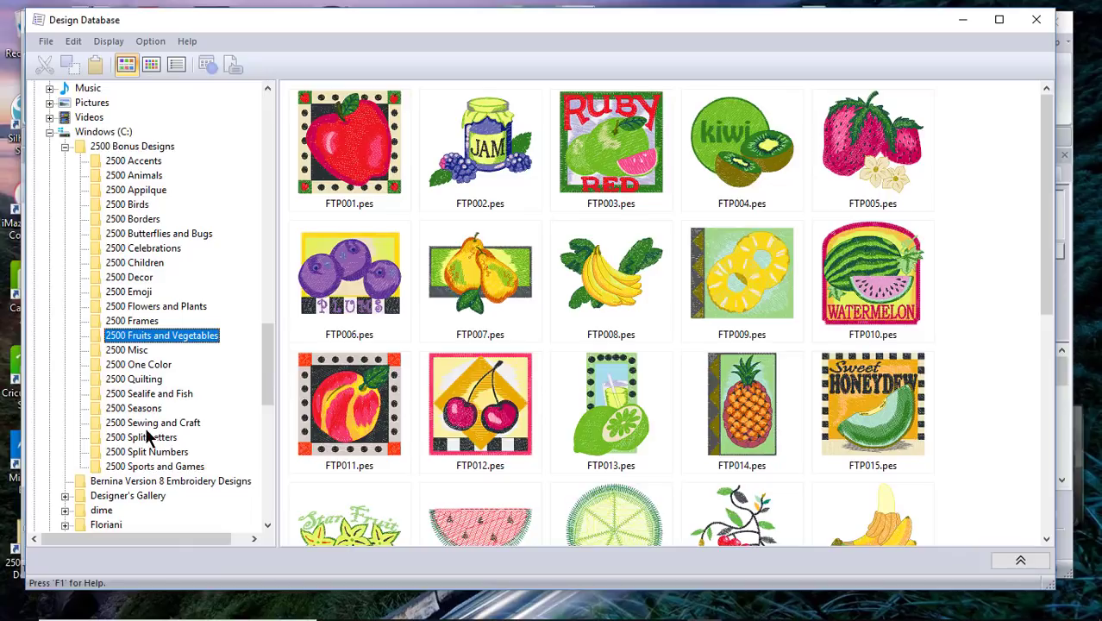
pyautogui.click(138, 205)
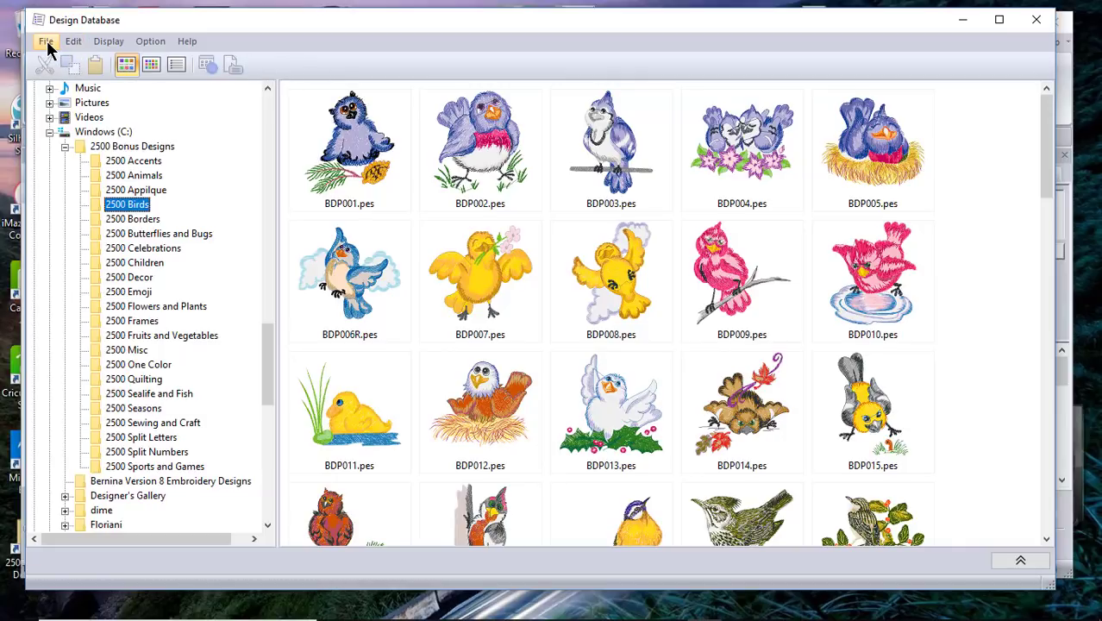
pyautogui.click(45, 41)
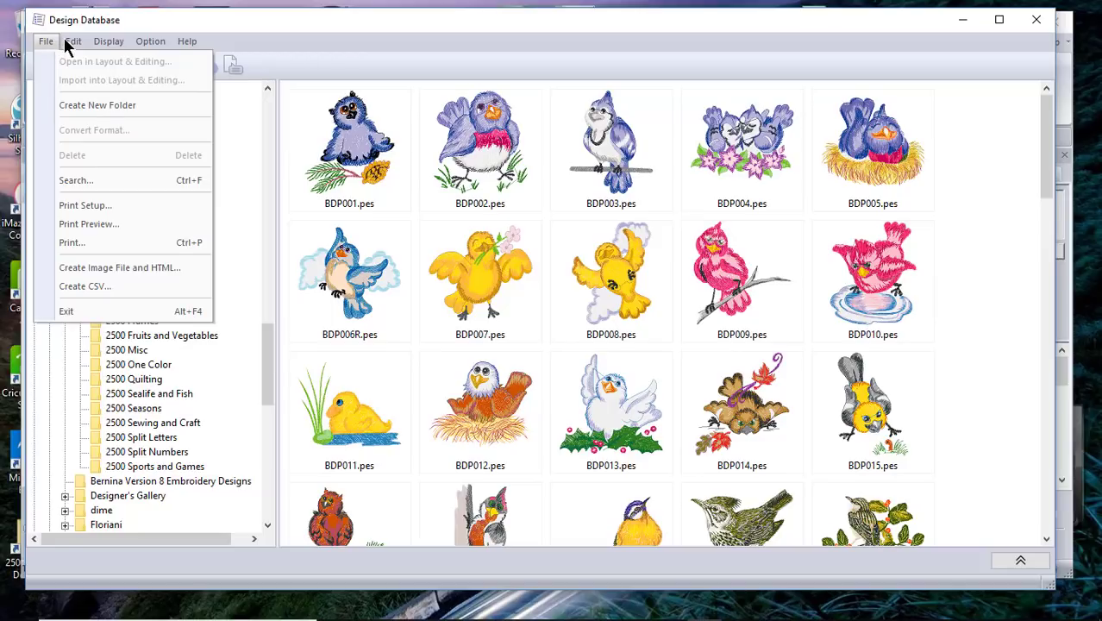
pyautogui.moveTo(102, 48)
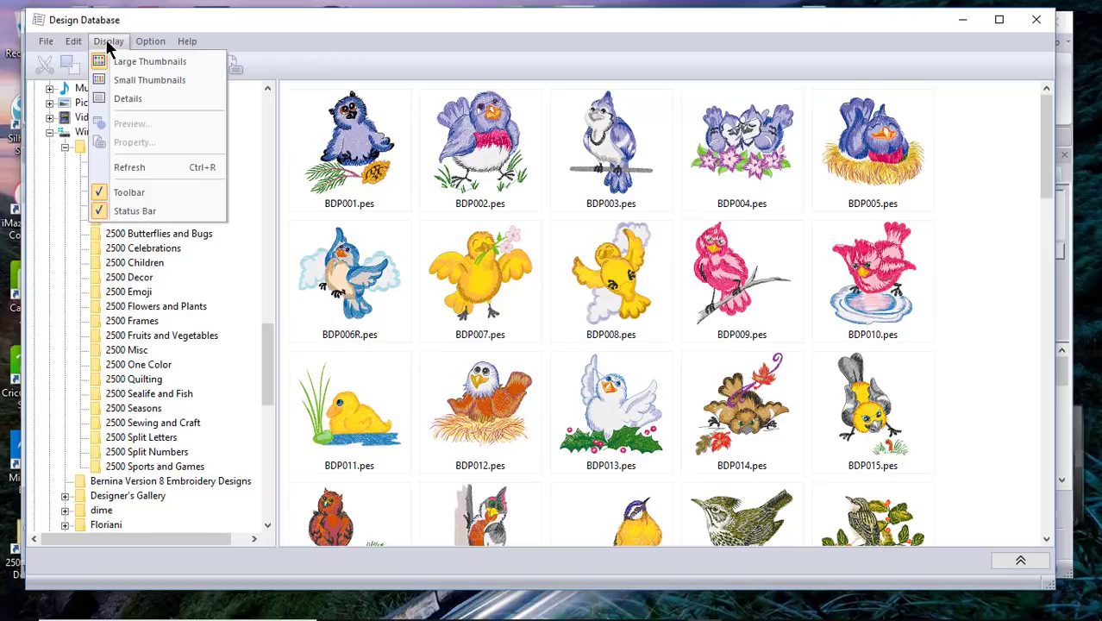
pyautogui.moveTo(151, 47)
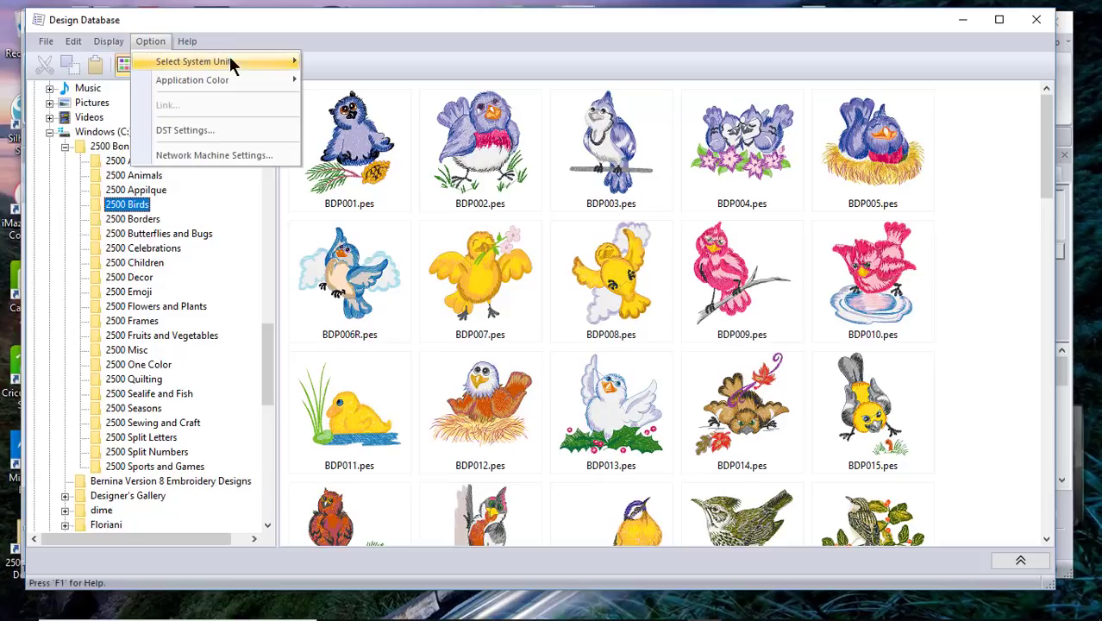
pyautogui.moveTo(284, 67)
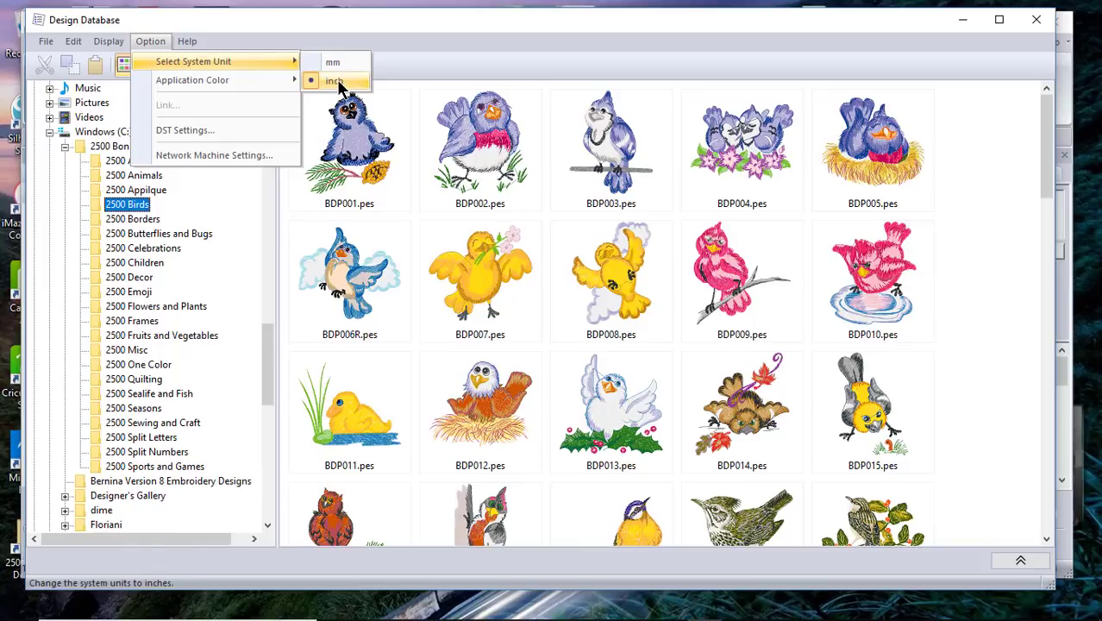
pyautogui.moveTo(191, 47)
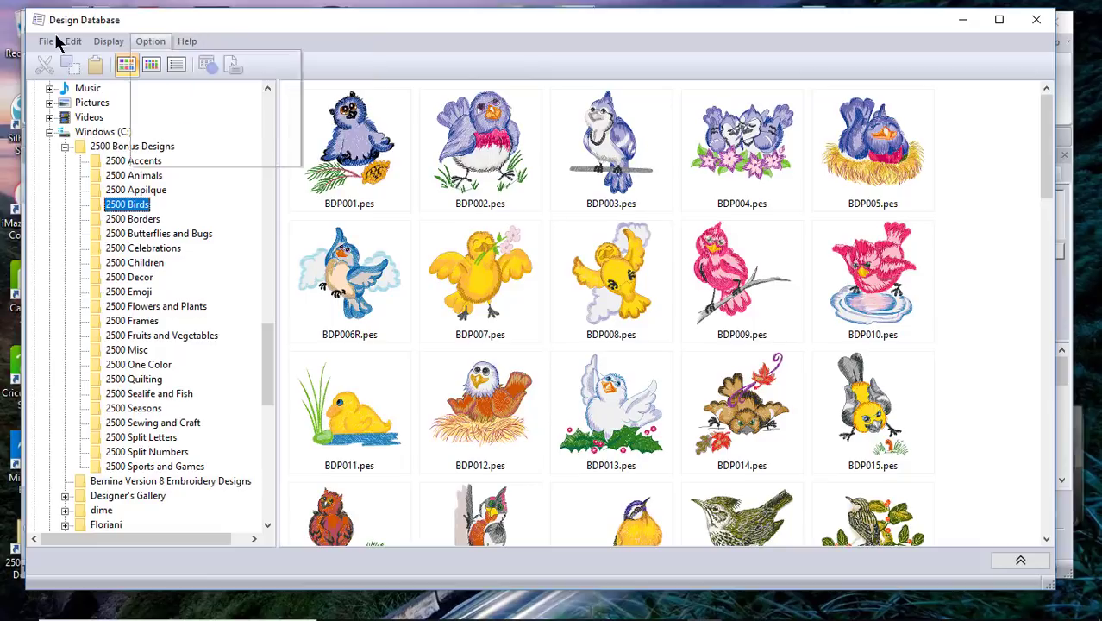
pyautogui.moveTo(46, 42)
pyautogui.click(338, 40)
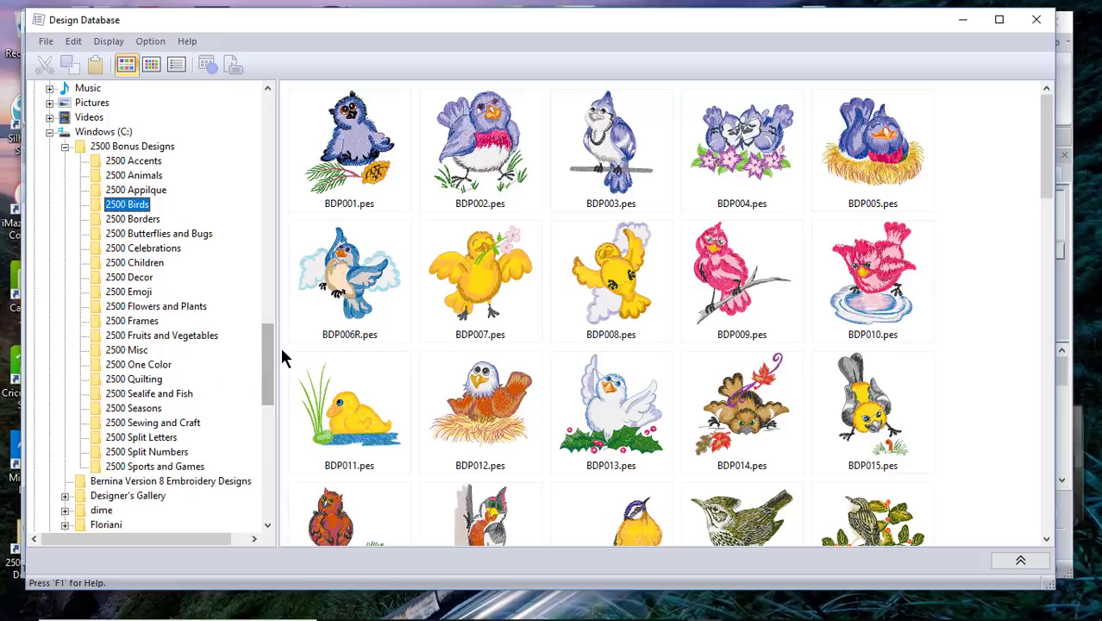
# Widen the folder tree pane, then briefly show and hide the Send To panel
pyautogui.moveTo(277, 349)
pyautogui.mouseDown()
pyautogui.moveTo(447, 355)
pyautogui.moveTo(278, 349)
pyautogui.moveTo(294, 345)
pyautogui.mouseUp()
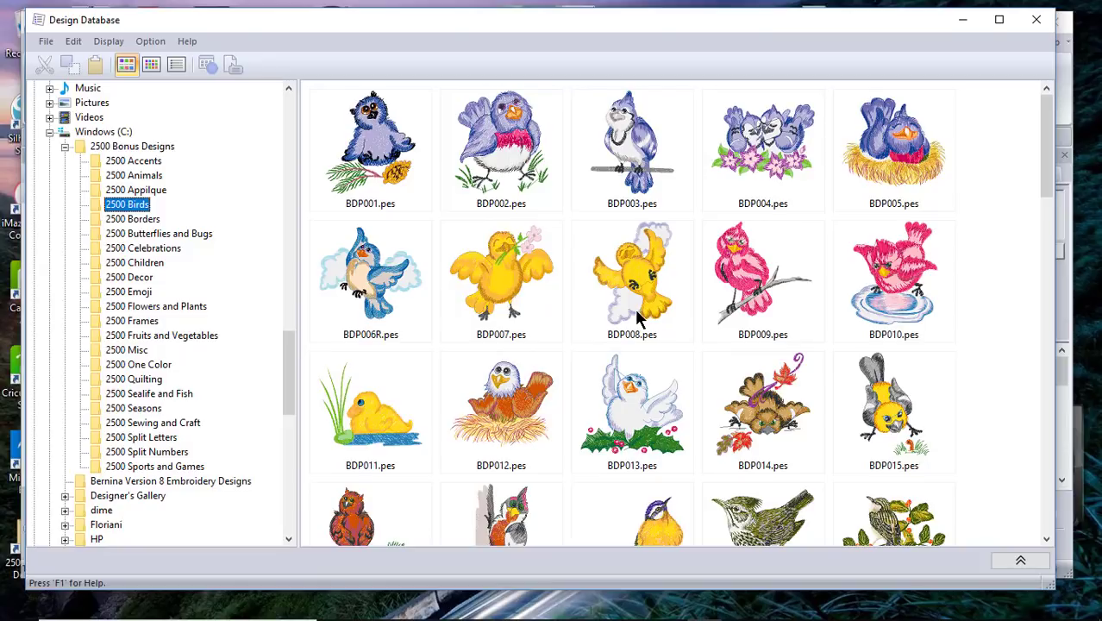
pyautogui.click(1035, 564)
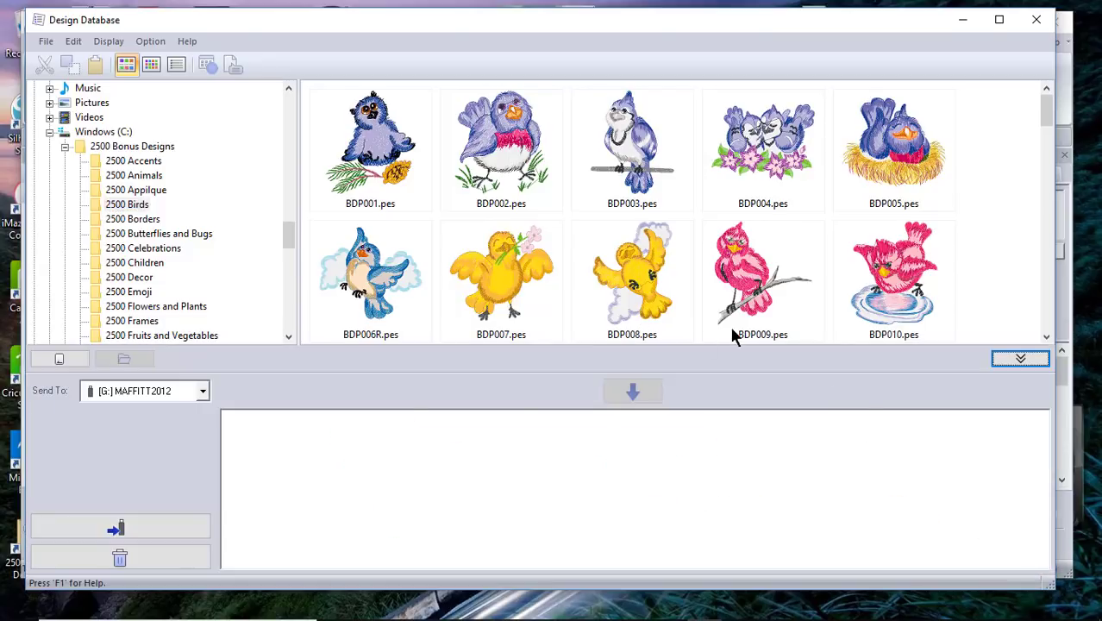
pyautogui.click(1014, 364)
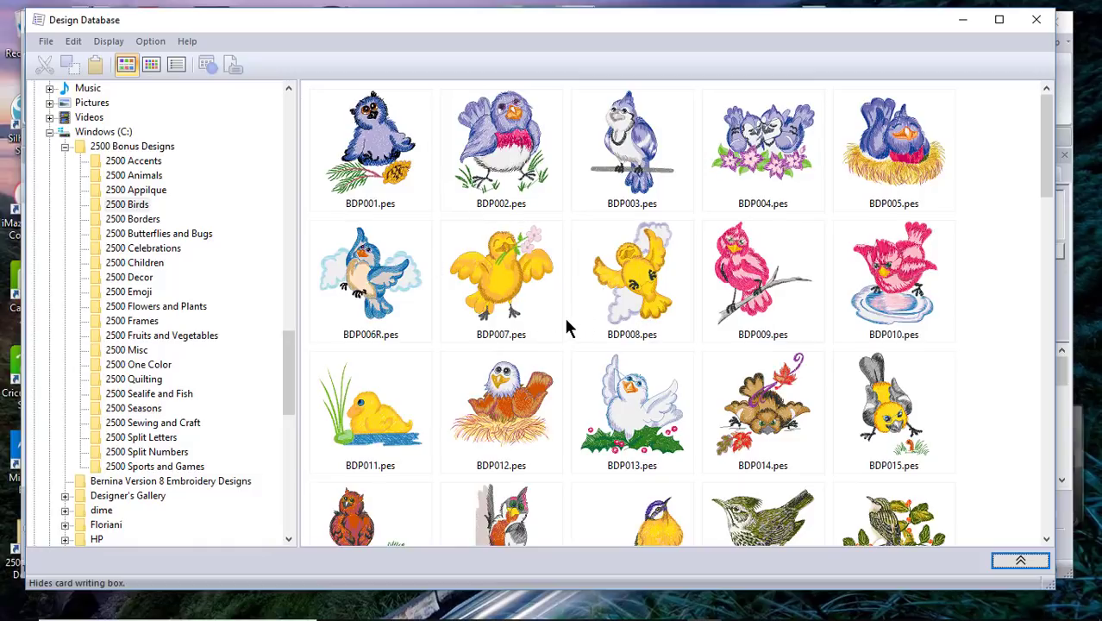
pyautogui.click(151, 66)
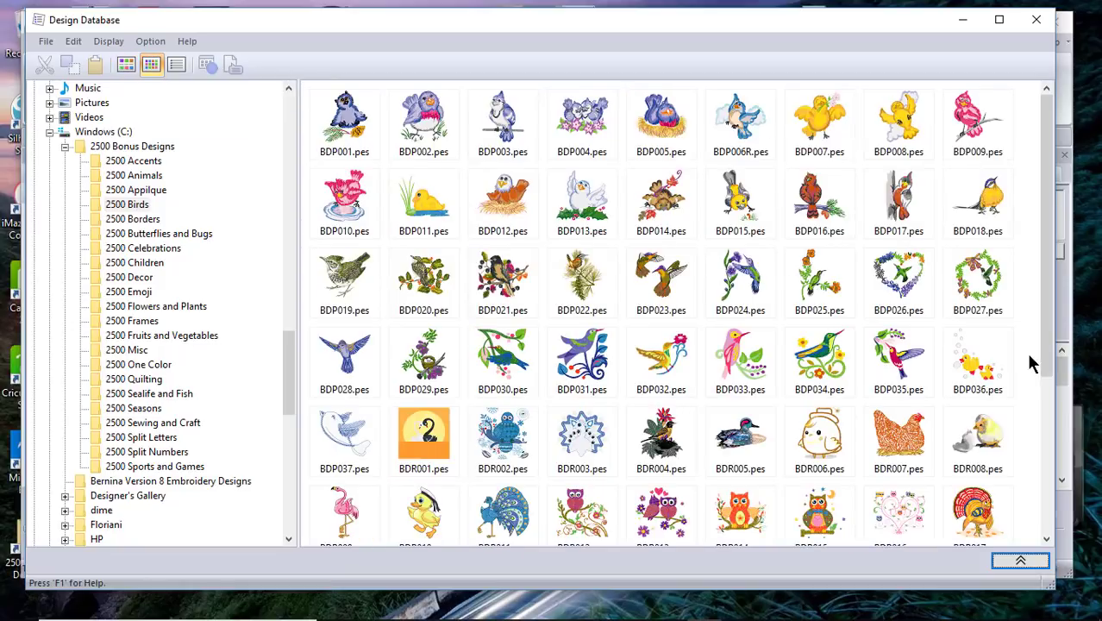
pyautogui.moveTo(1042, 290); pyautogui.dragTo(1058, 506)
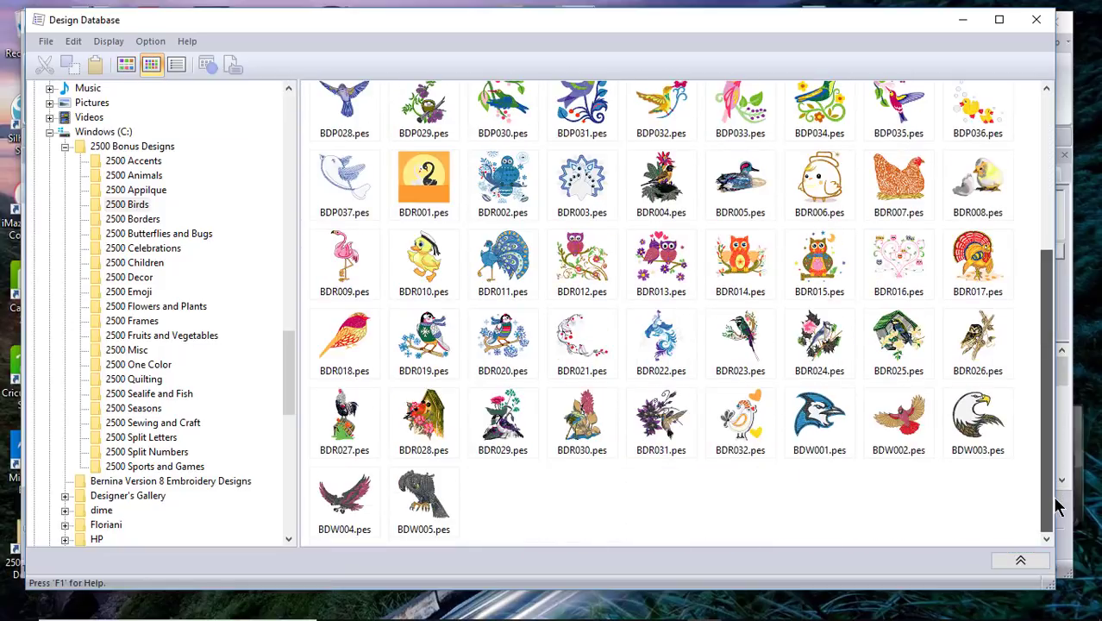
pyautogui.moveTo(1058, 438); pyautogui.dragTo(1061, 296)
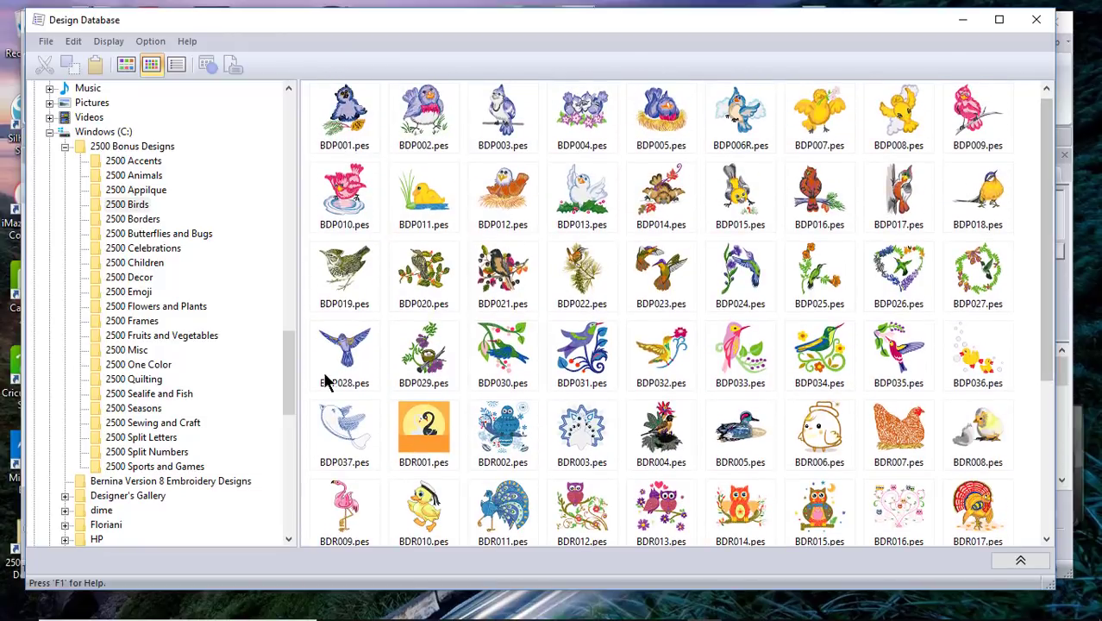
pyautogui.moveTo(291, 387)
pyautogui.mouseDown()
pyautogui.moveTo(292, 419)
pyautogui.moveTo(294, 367)
pyautogui.mouseUp()
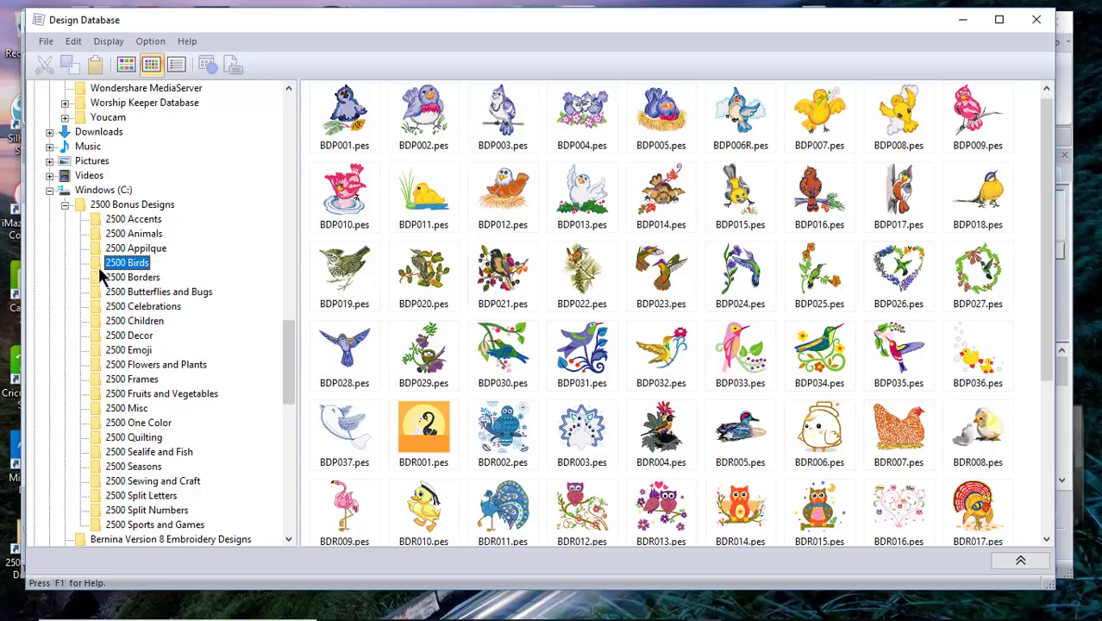
pyautogui.click(126, 65)
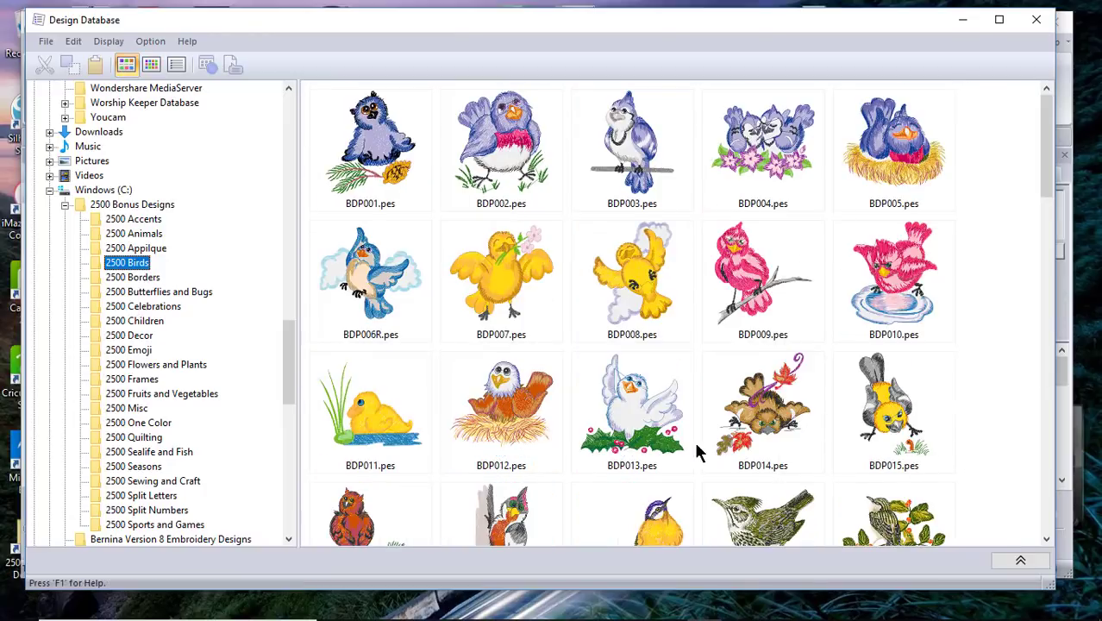
pyautogui.click(511, 402)
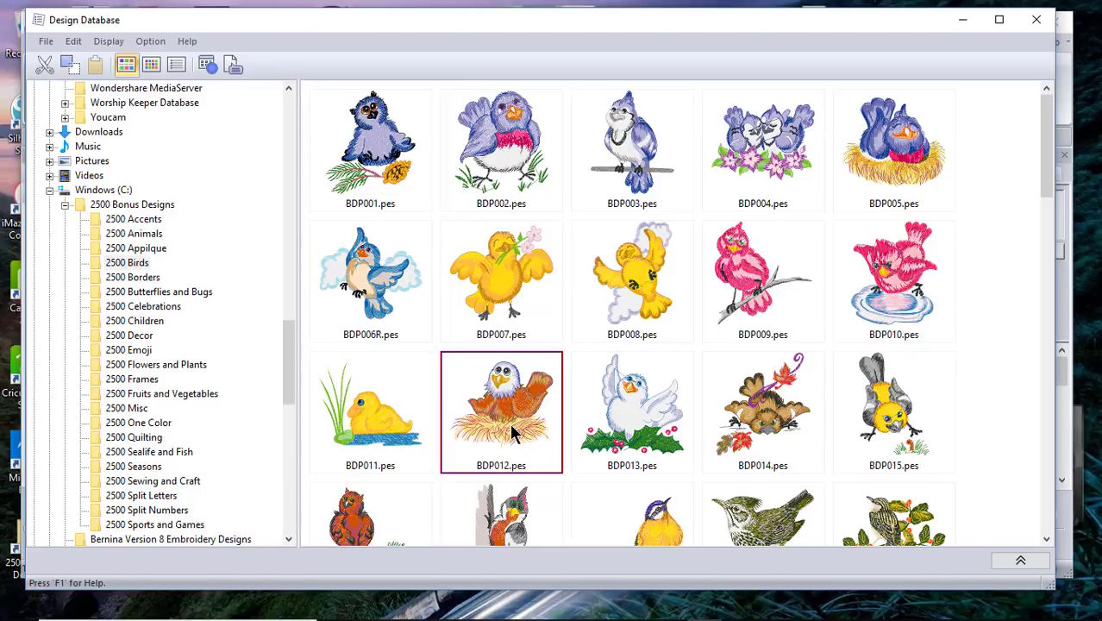
pyautogui.rightClick(512, 425)
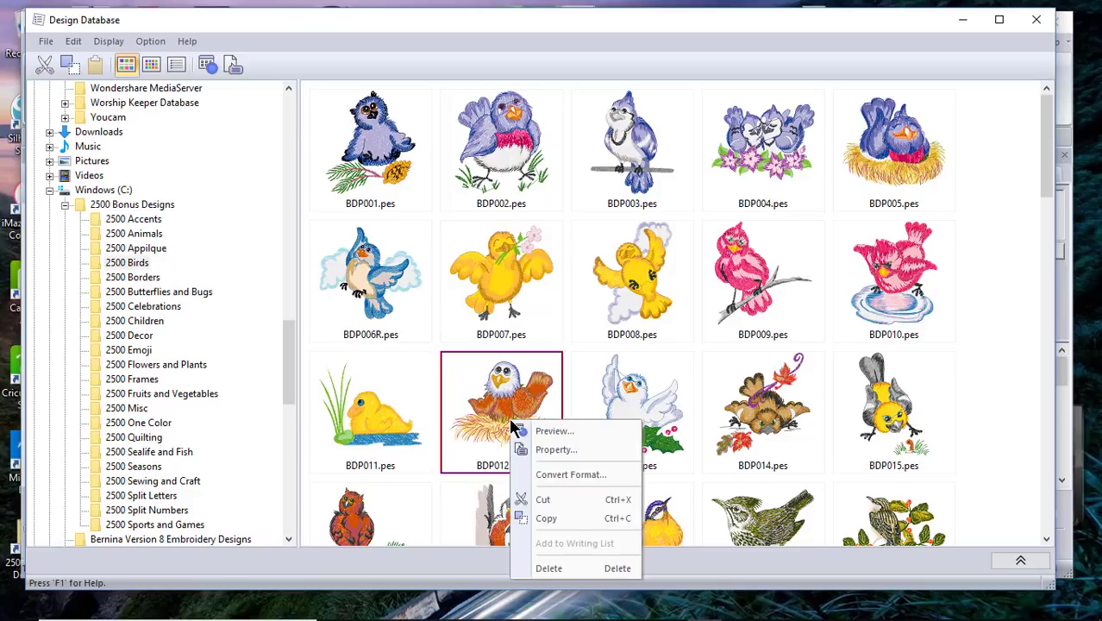
pyautogui.click(539, 430)
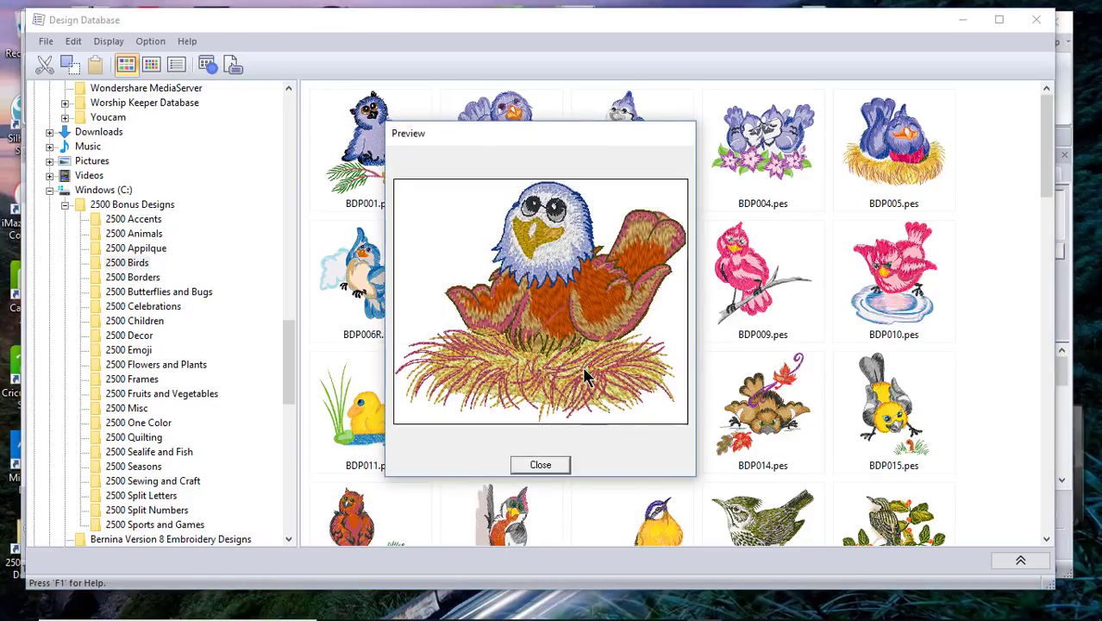
pyautogui.click(553, 464)
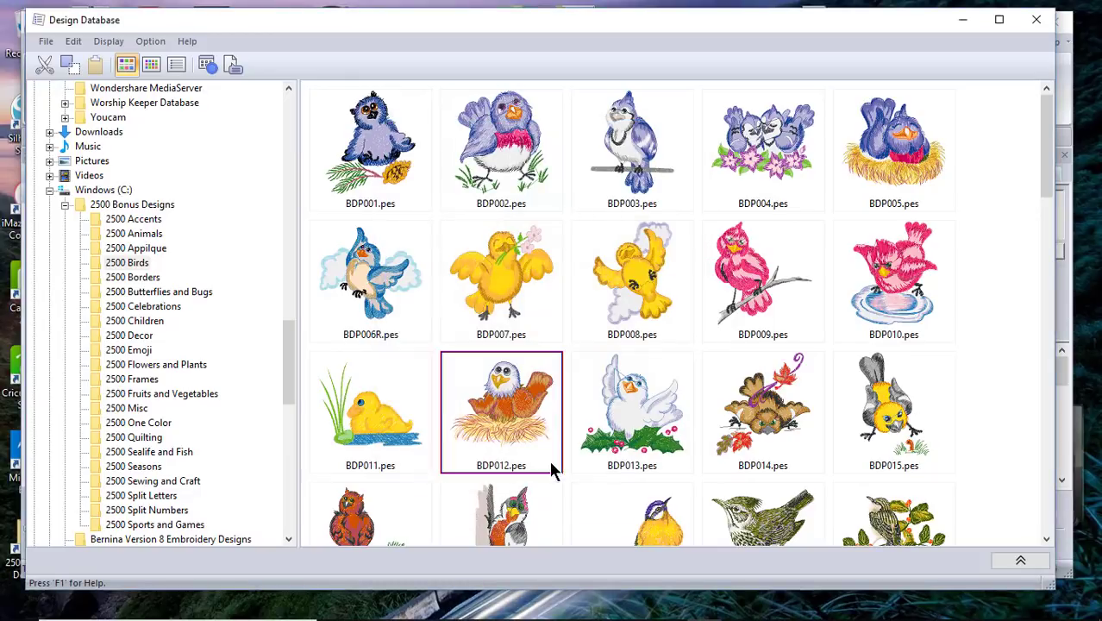
pyautogui.rightClick(510, 398)
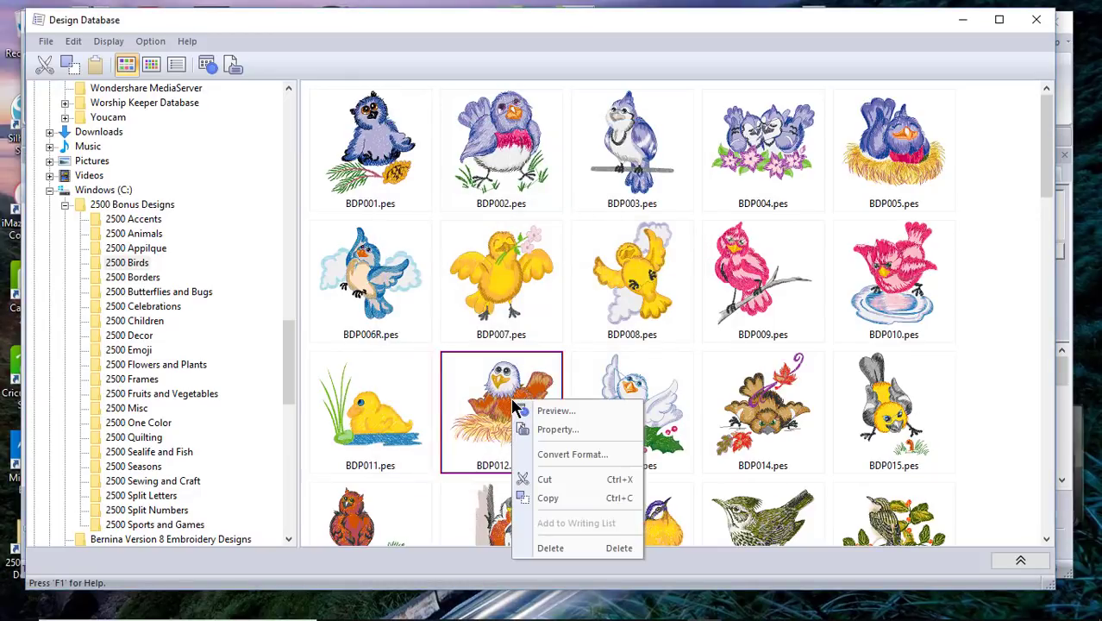
pyautogui.click(550, 439)
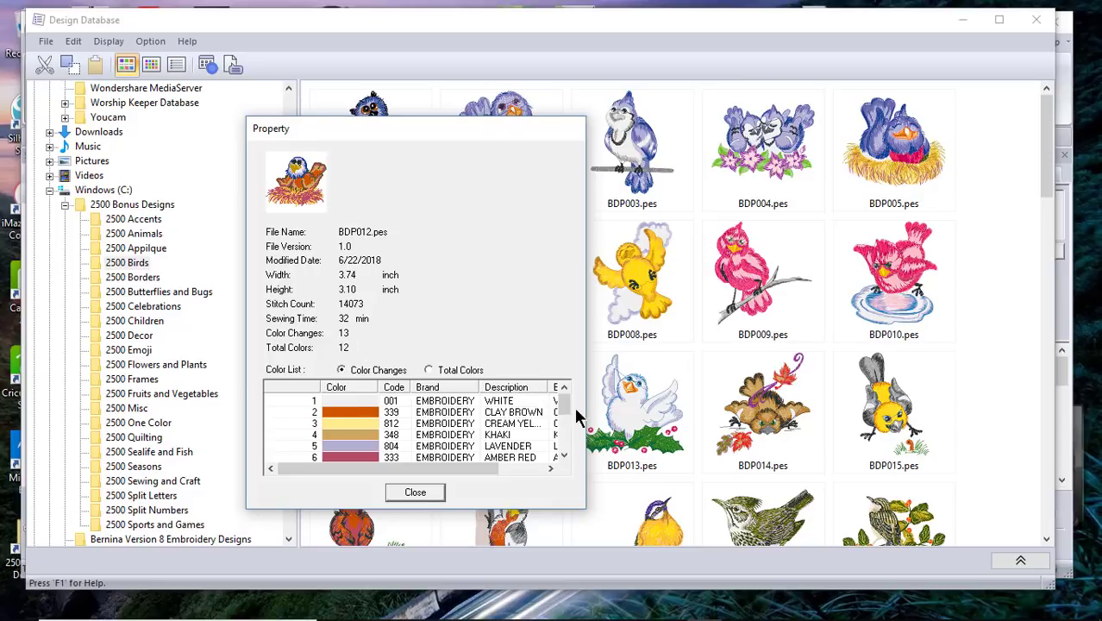
pyautogui.moveTo(560, 401); pyautogui.dragTo(560, 438)
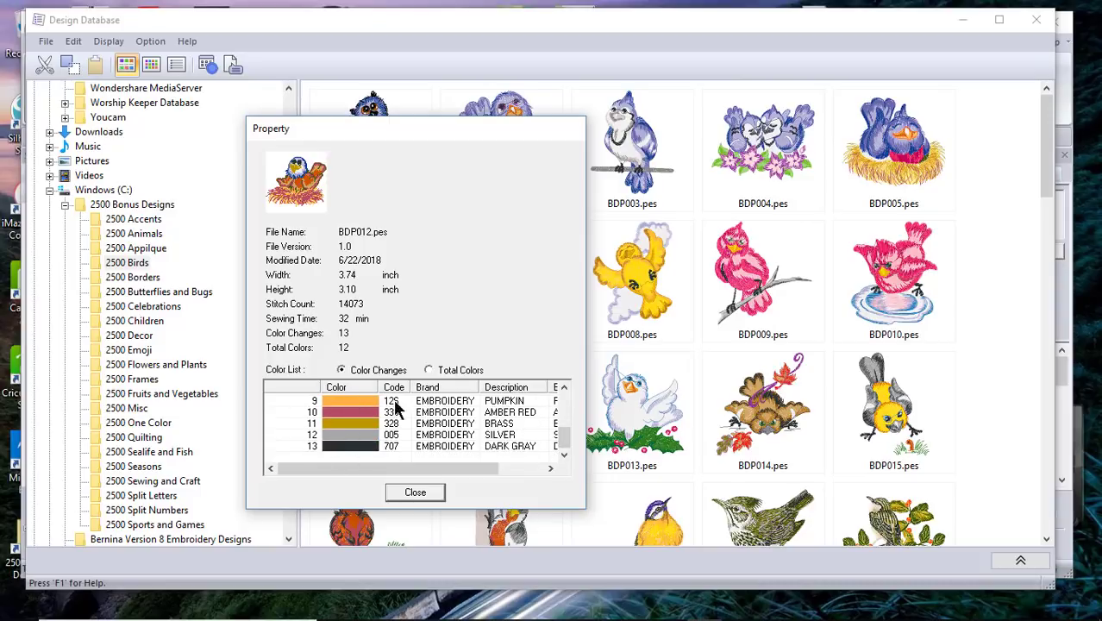
pyautogui.click(429, 370)
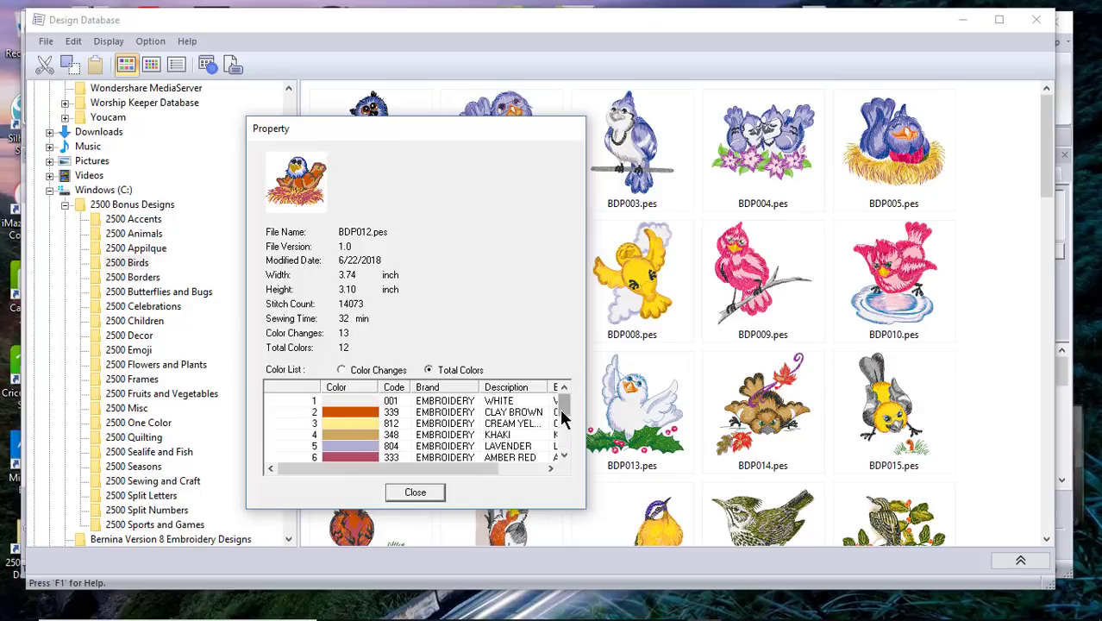
pyautogui.moveTo(565, 399)
pyautogui.mouseDown()
pyautogui.moveTo(564, 455)
pyautogui.moveTo(574, 386)
pyautogui.mouseUp()
pyautogui.click(342, 369)
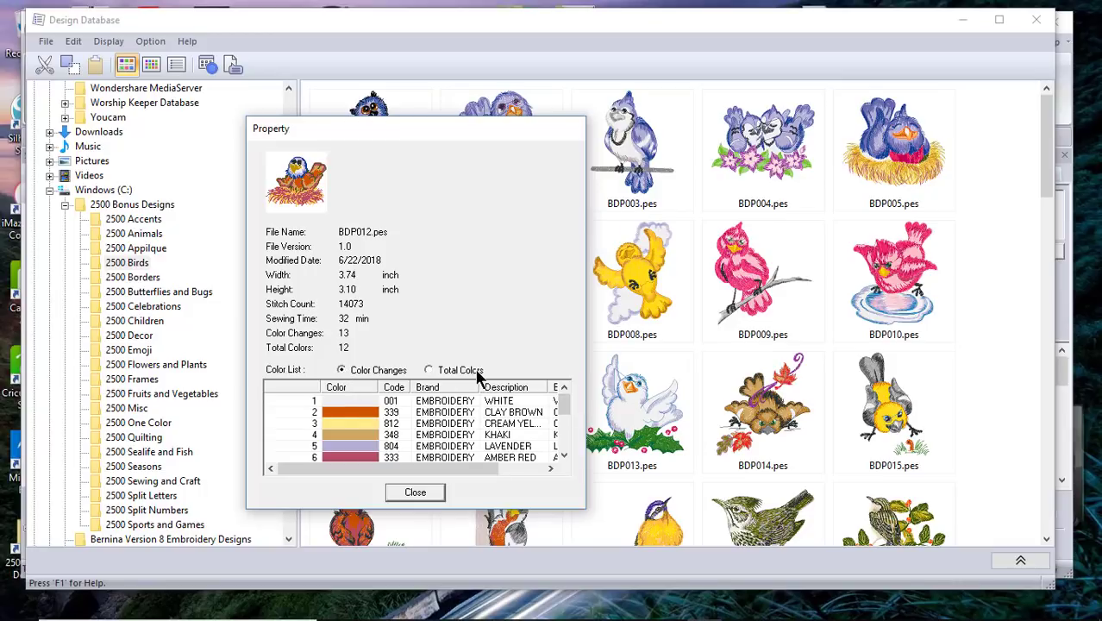
pyautogui.click(416, 493)
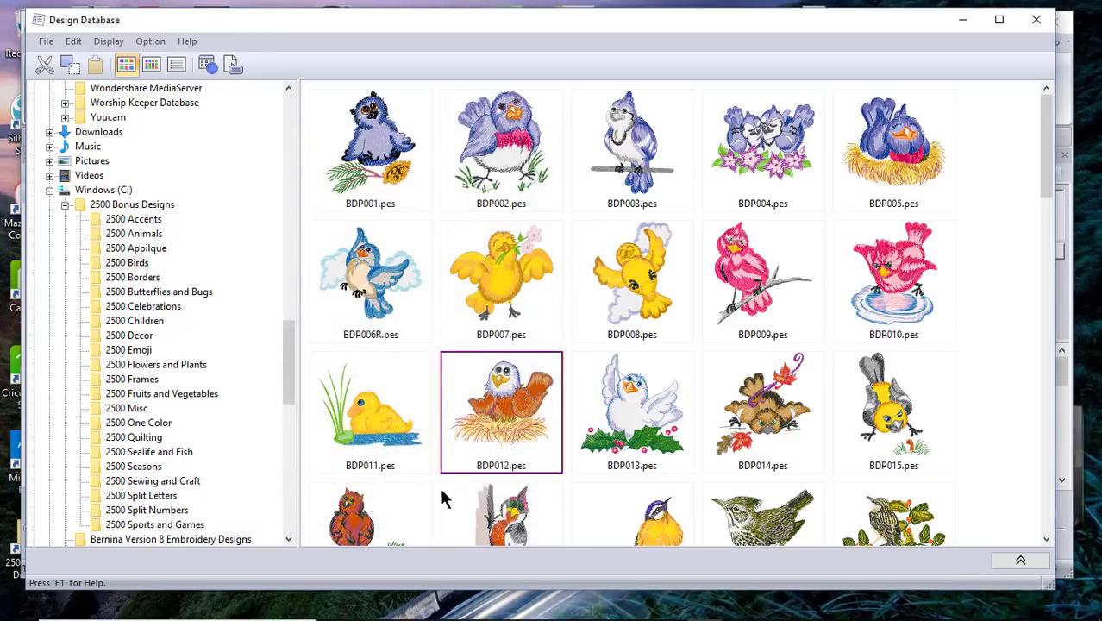
pyautogui.rightClick(503, 391)
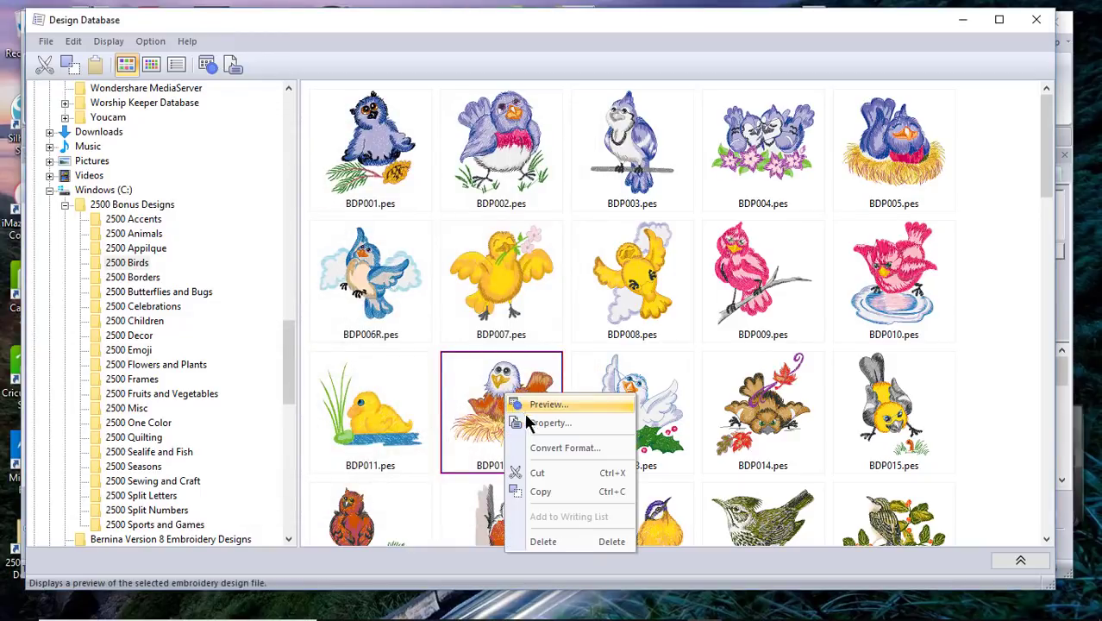
pyautogui.click(550, 449)
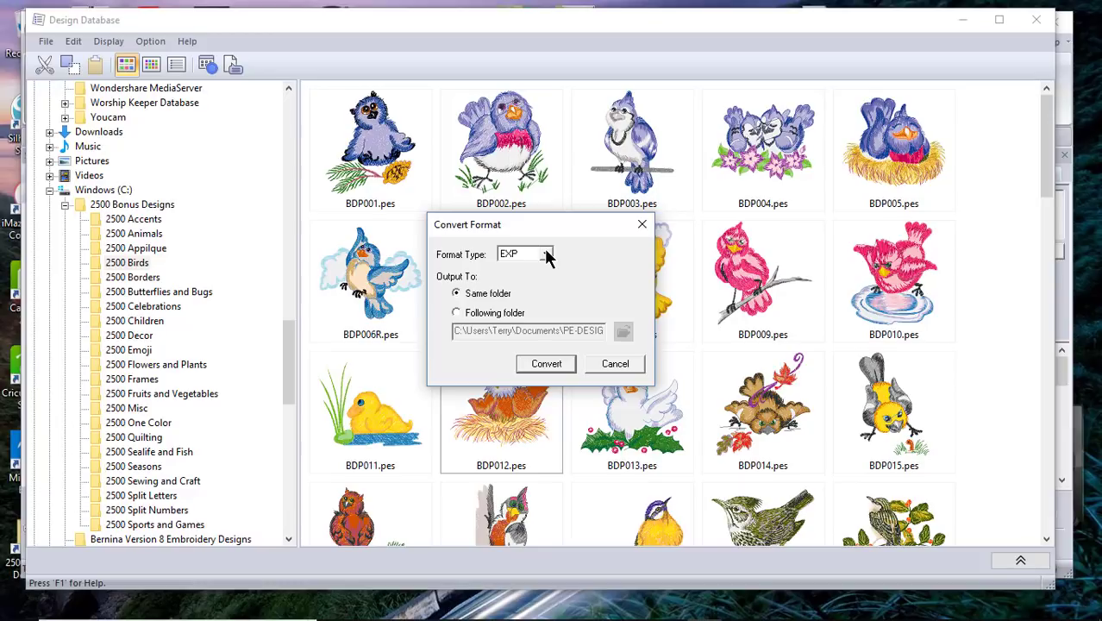
pyautogui.click(546, 363)
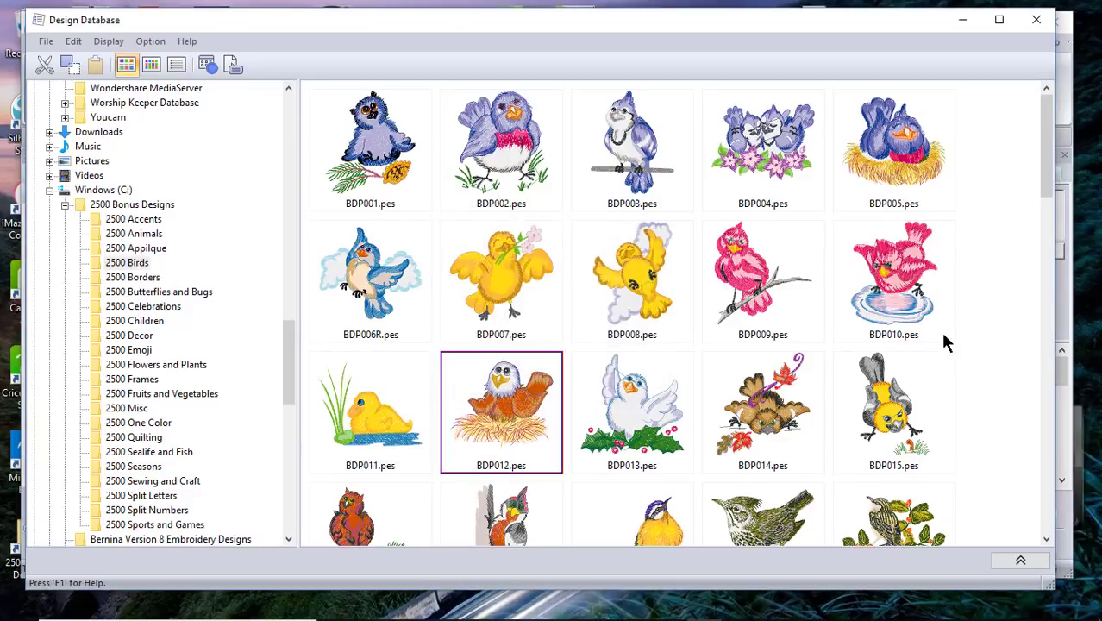
pyautogui.moveTo(1045, 179); pyautogui.dragTo(1082, 530)
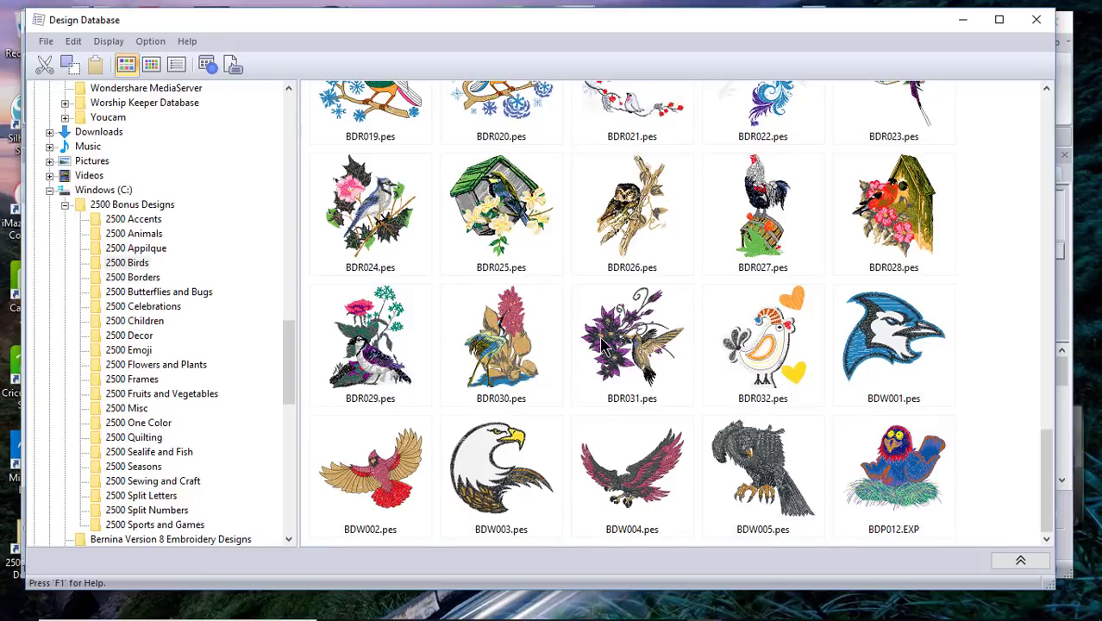
pyautogui.click(901, 492)
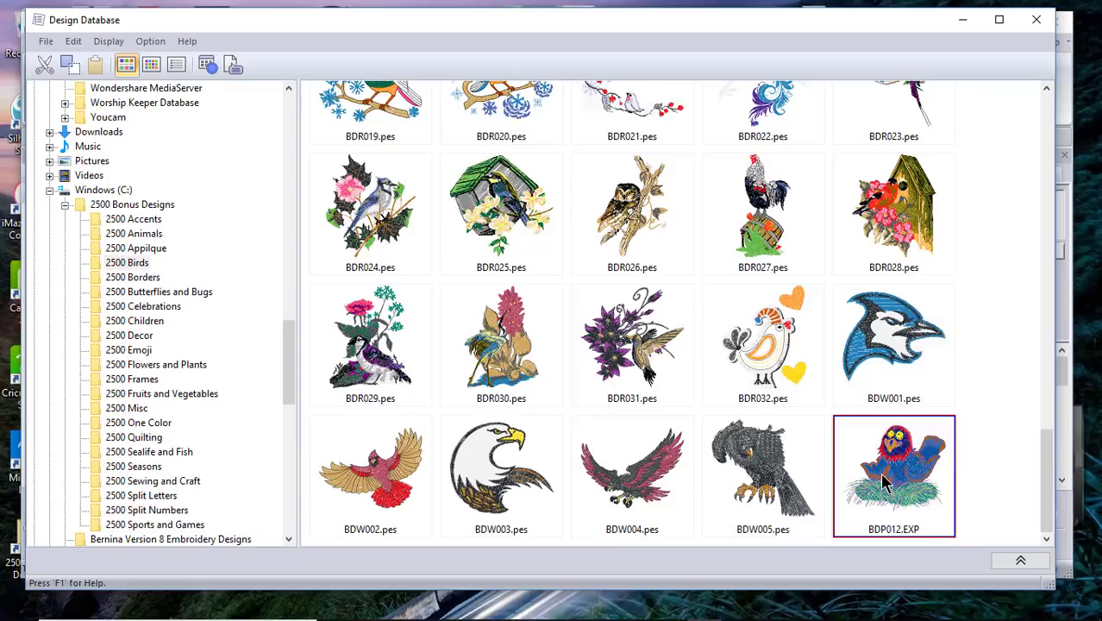
pyautogui.rightClick(880, 472)
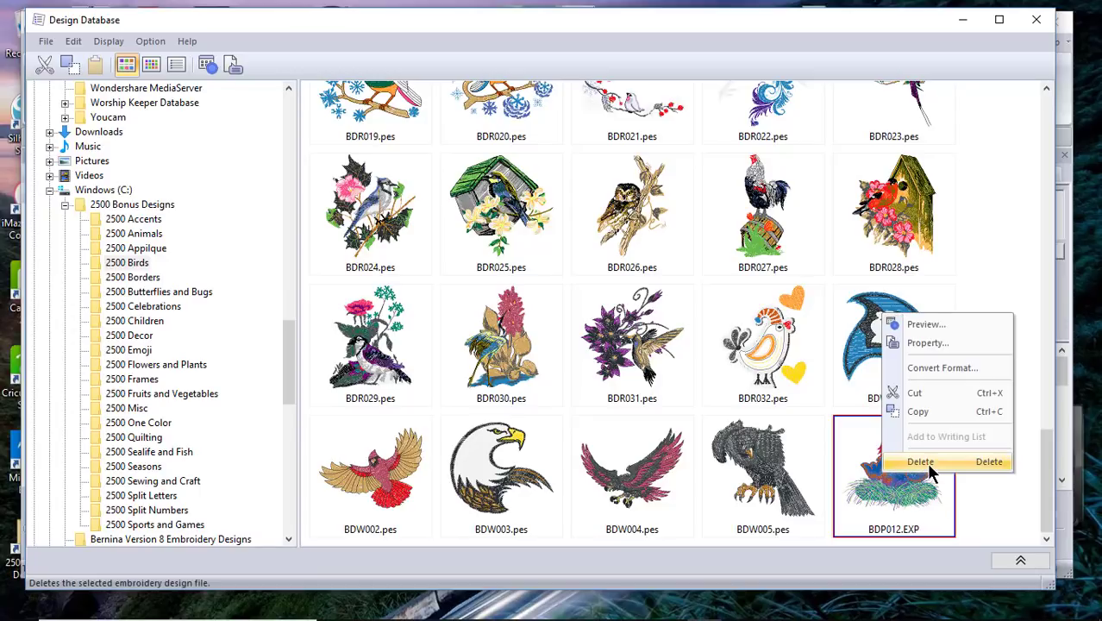
pyautogui.click(919, 462)
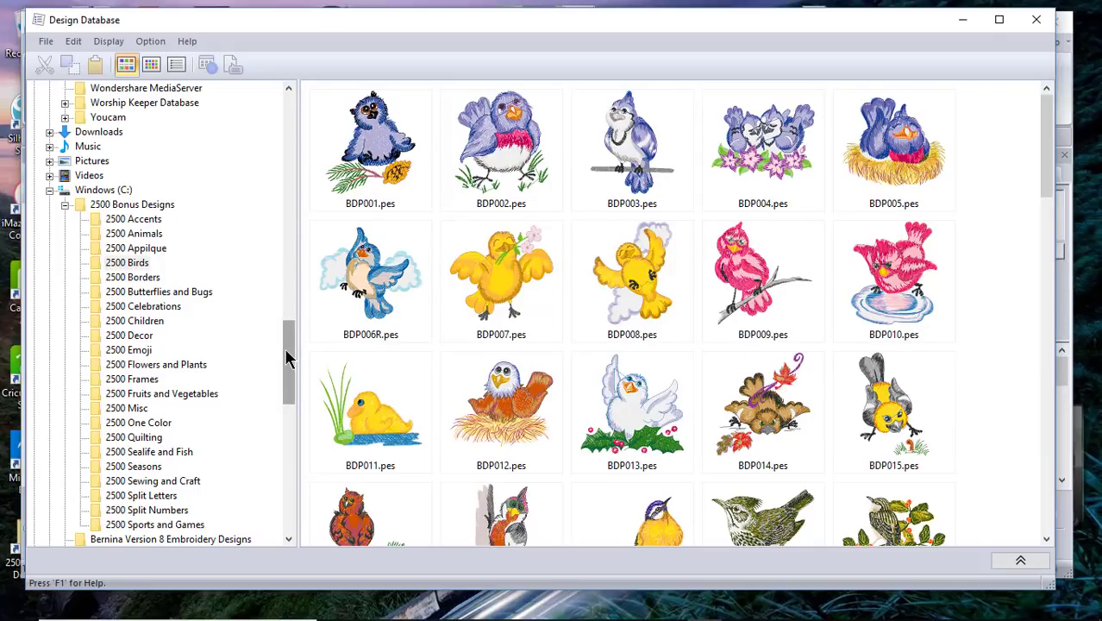
# Copy BDP012.pes from 2500 Birds into the ABC folder
pyautogui.moveTo(289, 358); pyautogui.dragTo(312, 190)
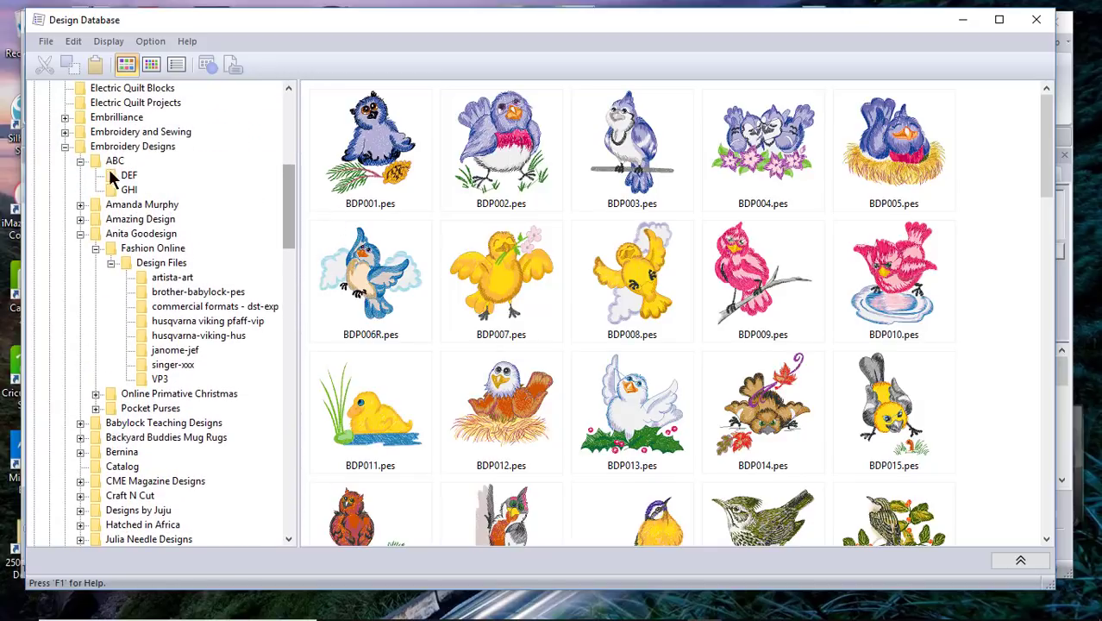
pyautogui.click(510, 420)
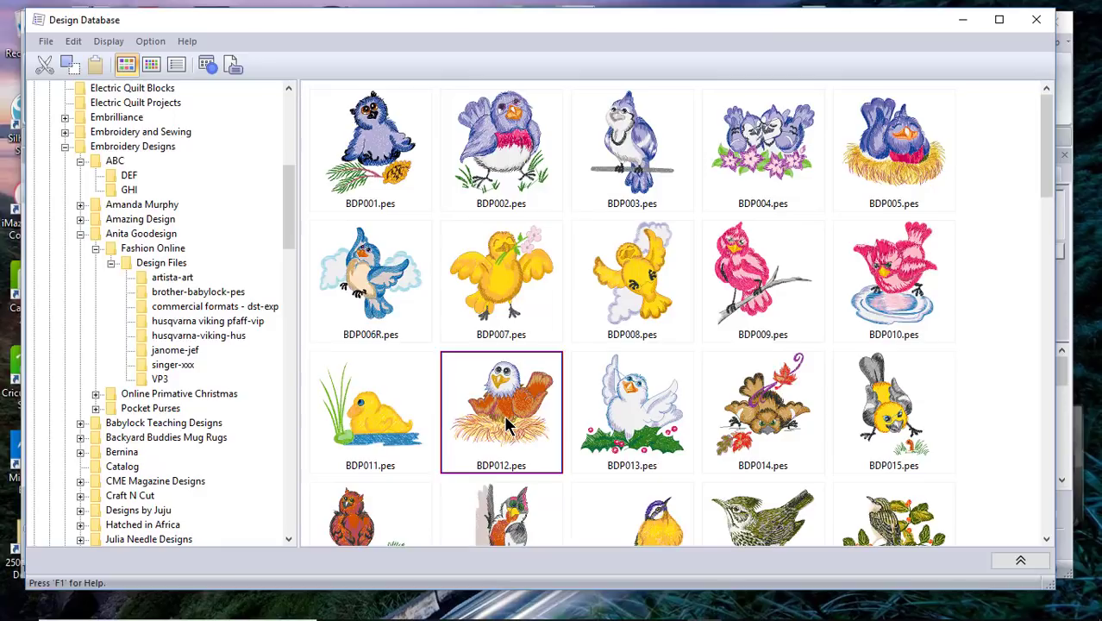
pyautogui.keyDown('ctrl'); pyautogui.click(506, 423); pyautogui.keyUp('ctrl')
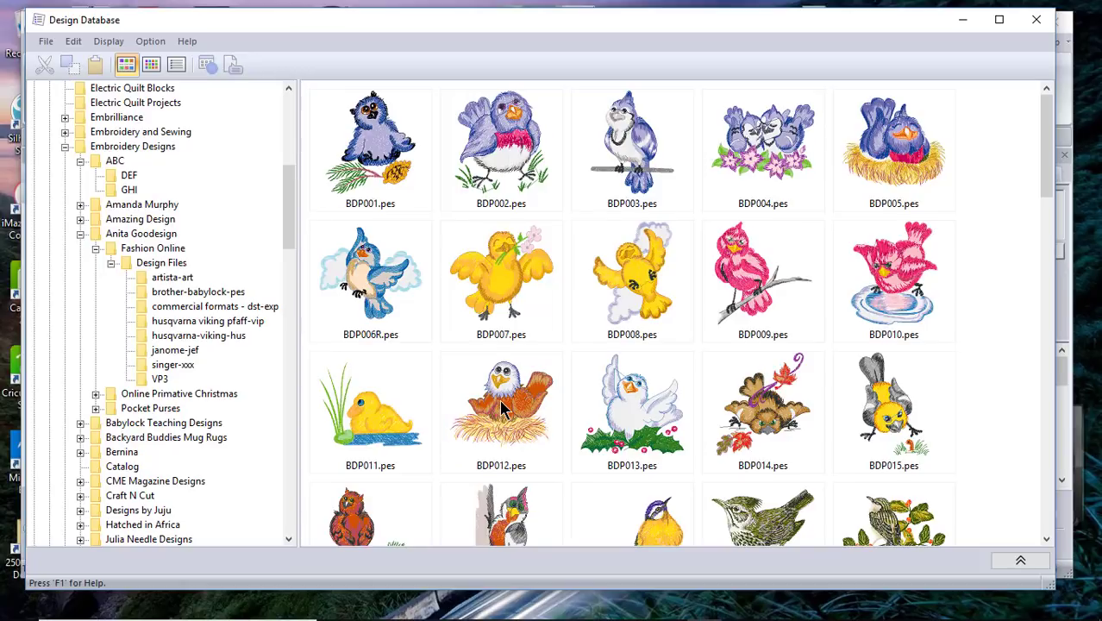
pyautogui.click(501, 409)
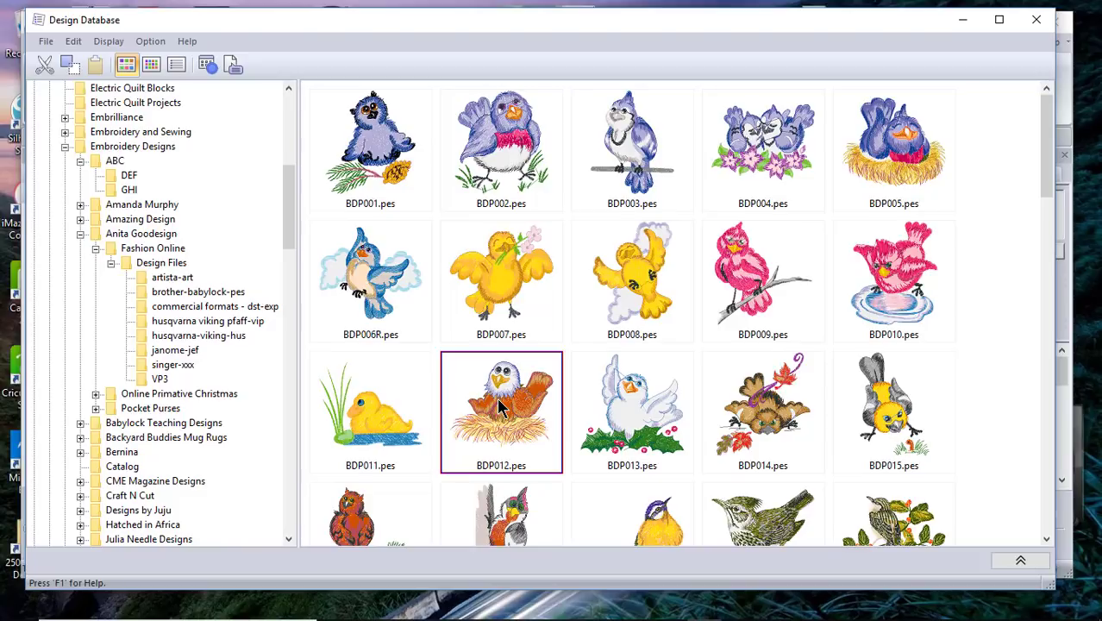
pyautogui.moveTo(498, 405); pyautogui.dragTo(115, 163)
# Copy BDP013.pes and BDP014.pes together into ABC and view the folder's designs
pyautogui.click(363, 437)
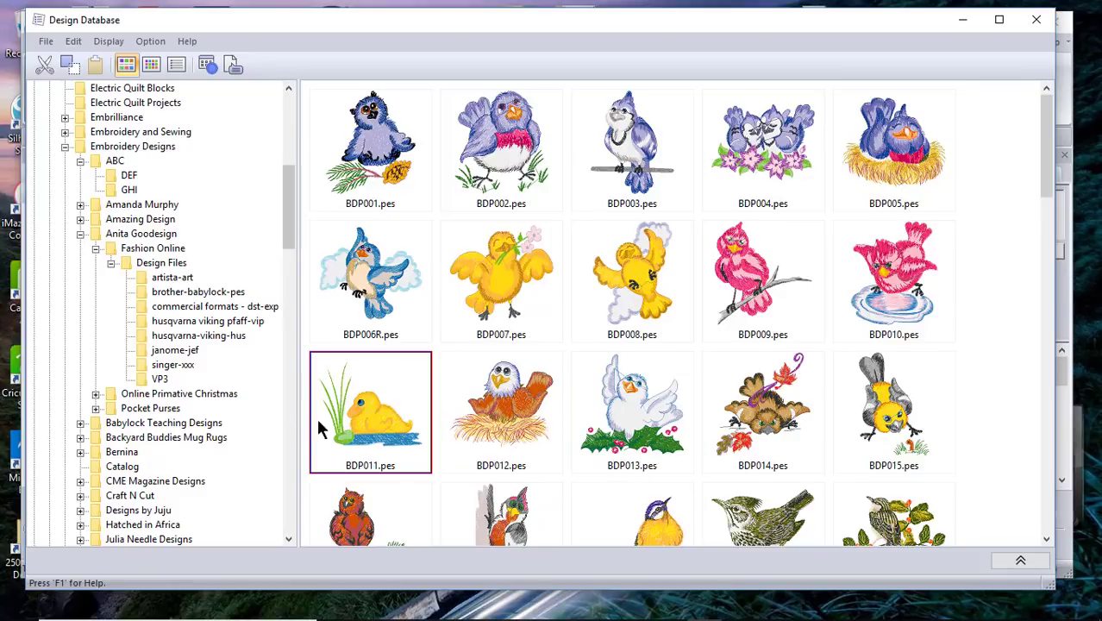
pyautogui.keyDown('ctrl'); pyautogui.click(655, 431); pyautogui.keyUp('ctrl')
pyautogui.keyDown('ctrl'); pyautogui.click(766, 428); pyautogui.keyUp('ctrl')
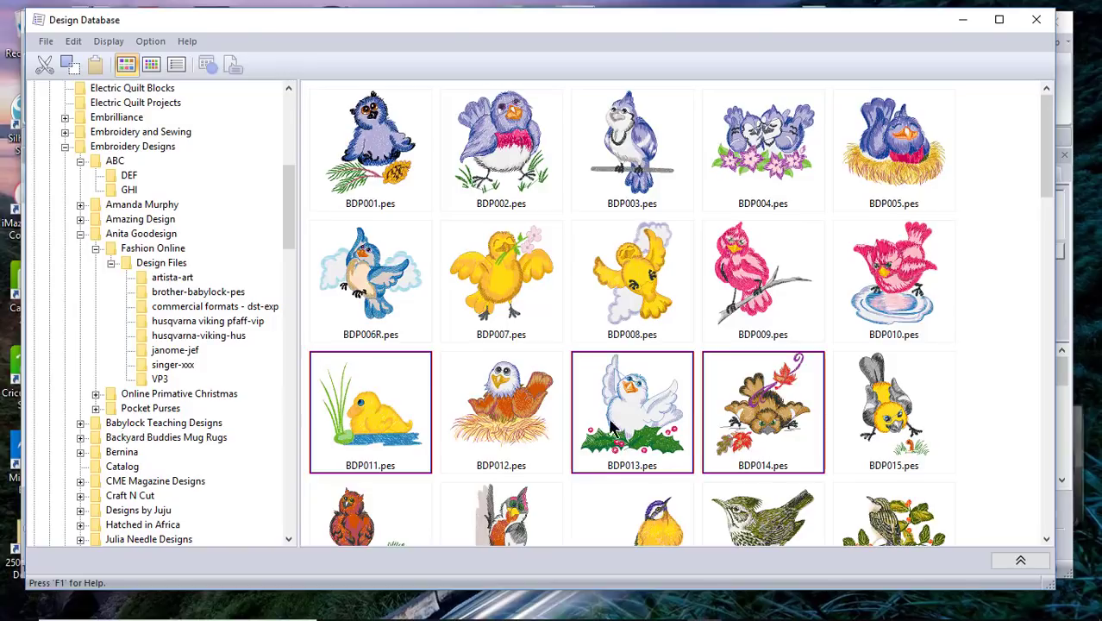
pyautogui.keyDown('ctrl'); pyautogui.click(383, 440); pyautogui.keyUp('ctrl')
pyautogui.click(113, 161)
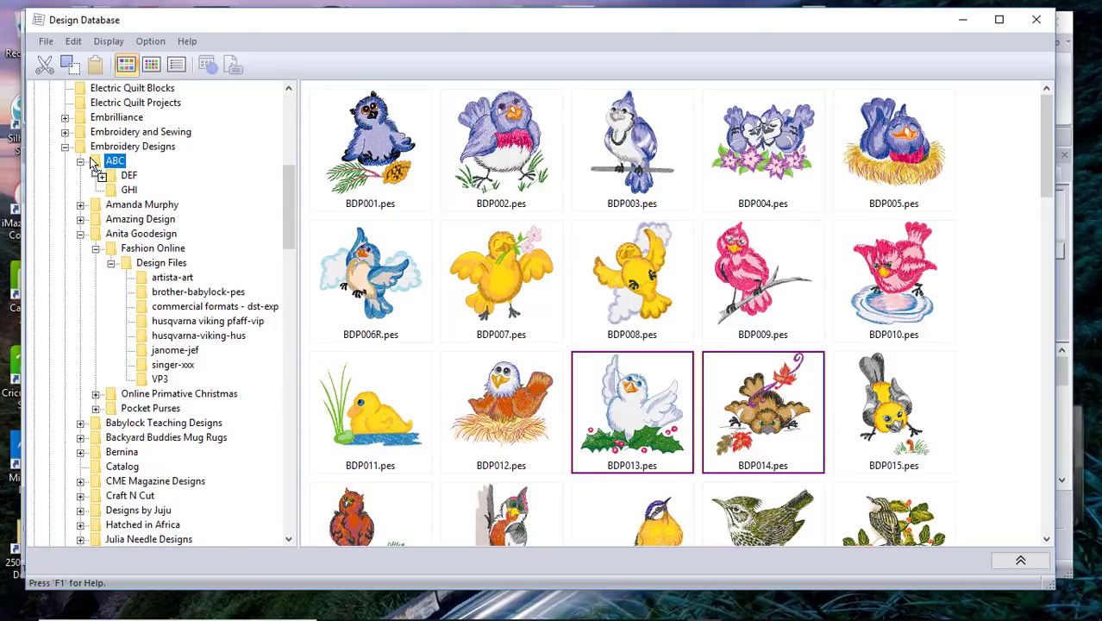
pyautogui.moveTo(100, 167); pyautogui.dragTo(99, 167)
pyautogui.click(110, 161)
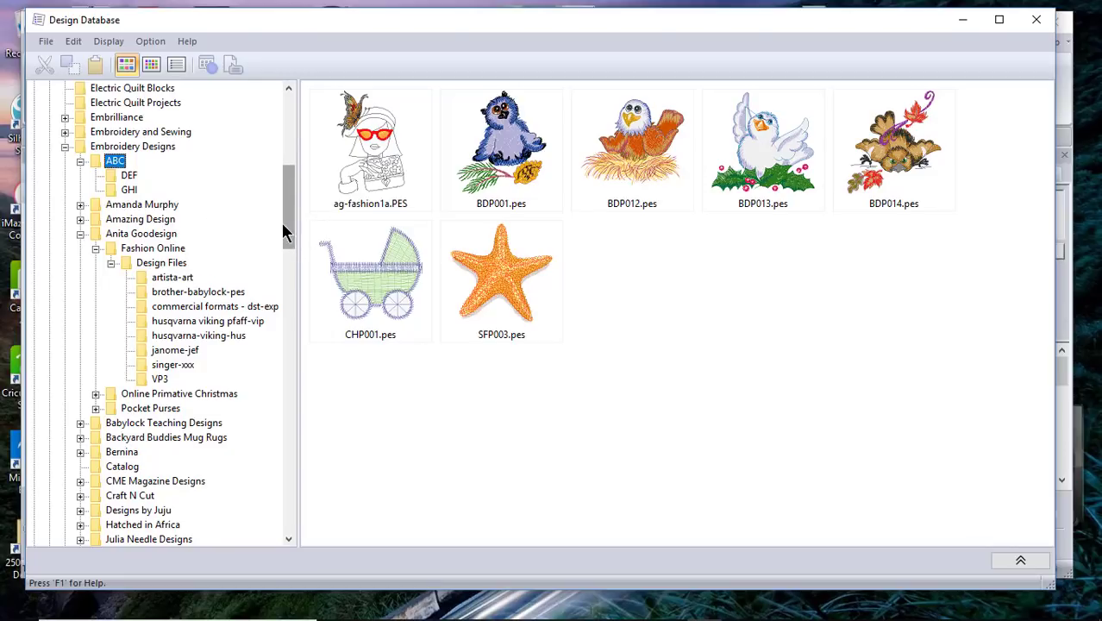
pyautogui.moveTo(288, 226); pyautogui.dragTo(294, 373)
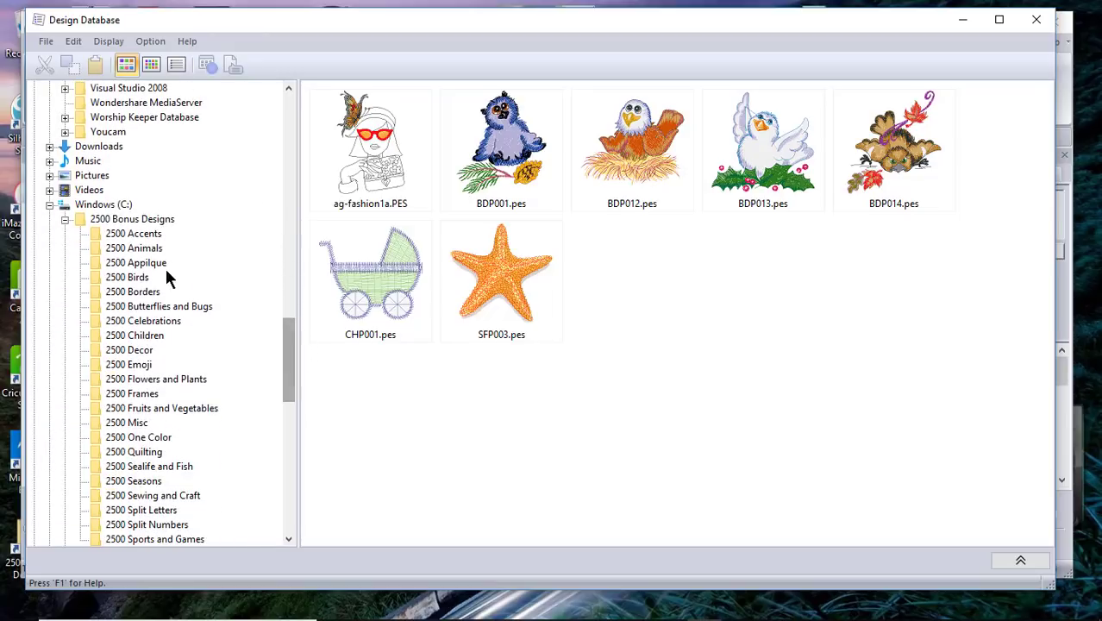
# Move BDP004.pes from 2500 Birds into the ABC folder and check ABC's contents
pyautogui.click(133, 278)
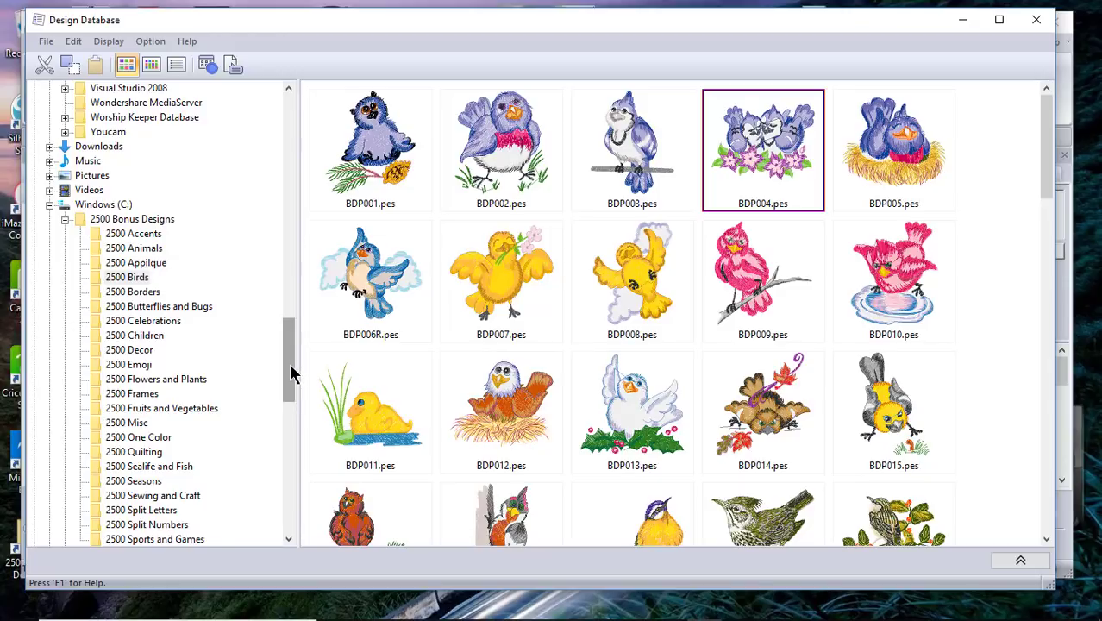
pyautogui.moveTo(289, 363); pyautogui.dragTo(316, 201)
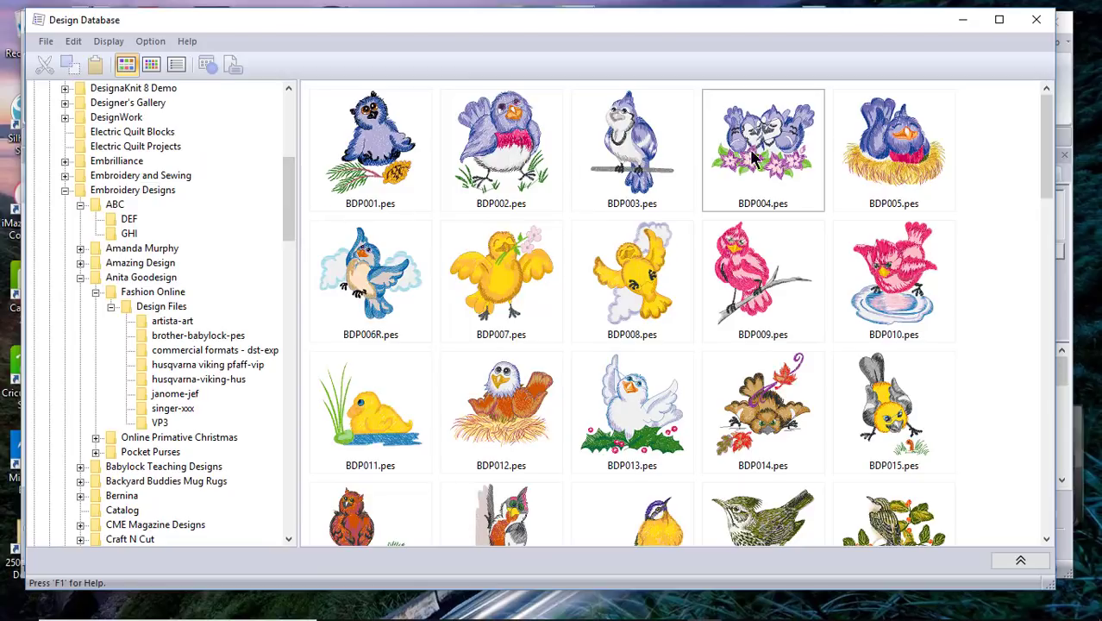
pyautogui.moveTo(756, 148); pyautogui.dragTo(131, 213)
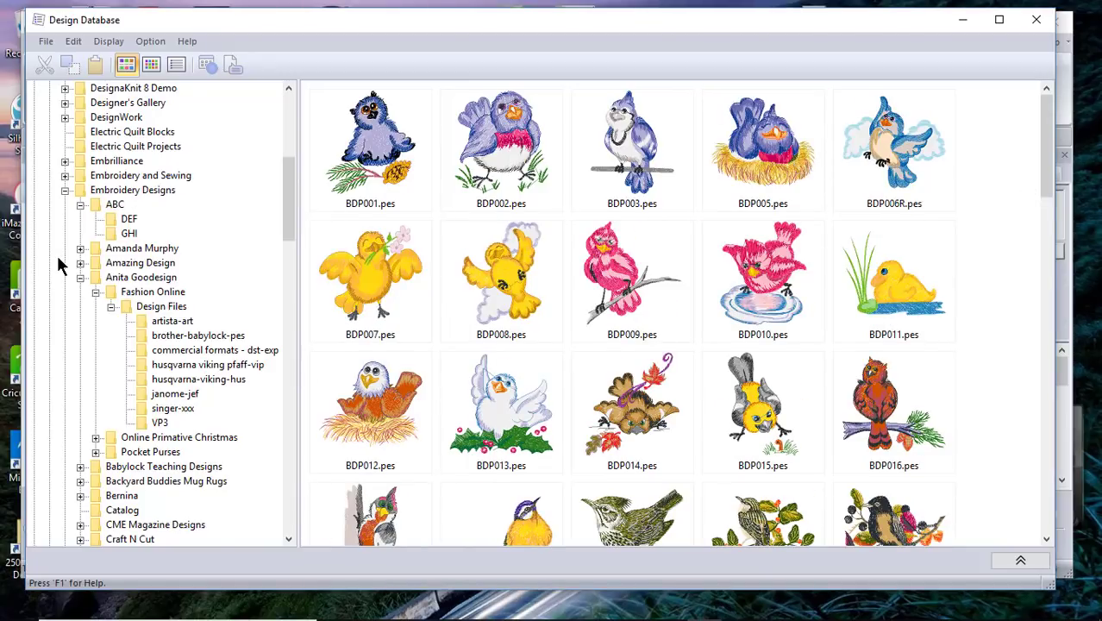
pyautogui.click(109, 207)
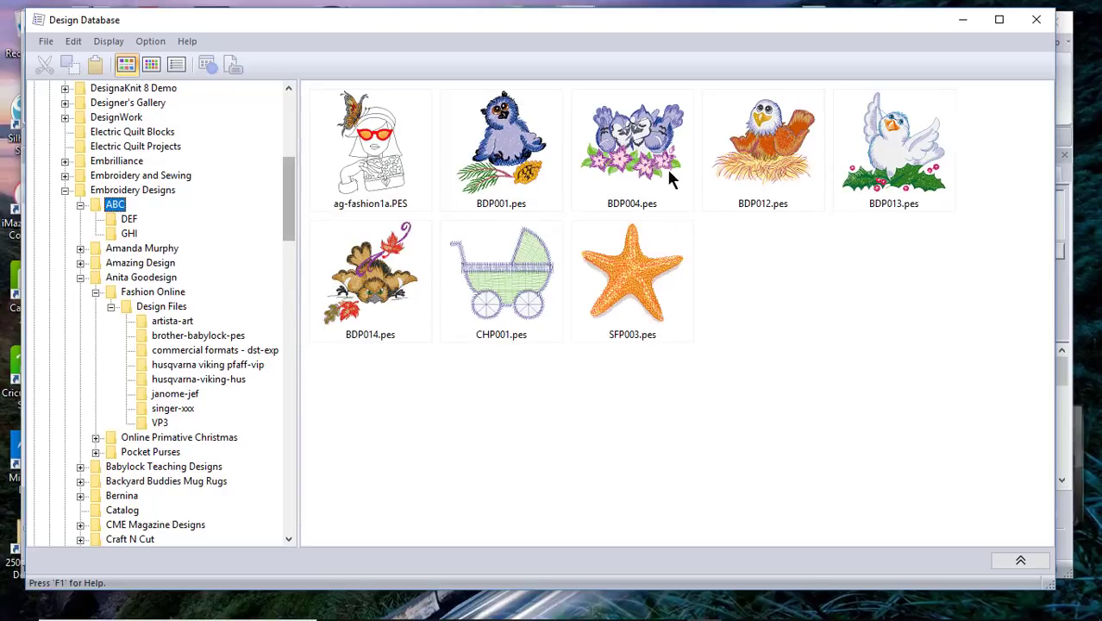
# Move BDP004.pes from ABC back into the 2500 Birds folder
pyautogui.click(74, 41)
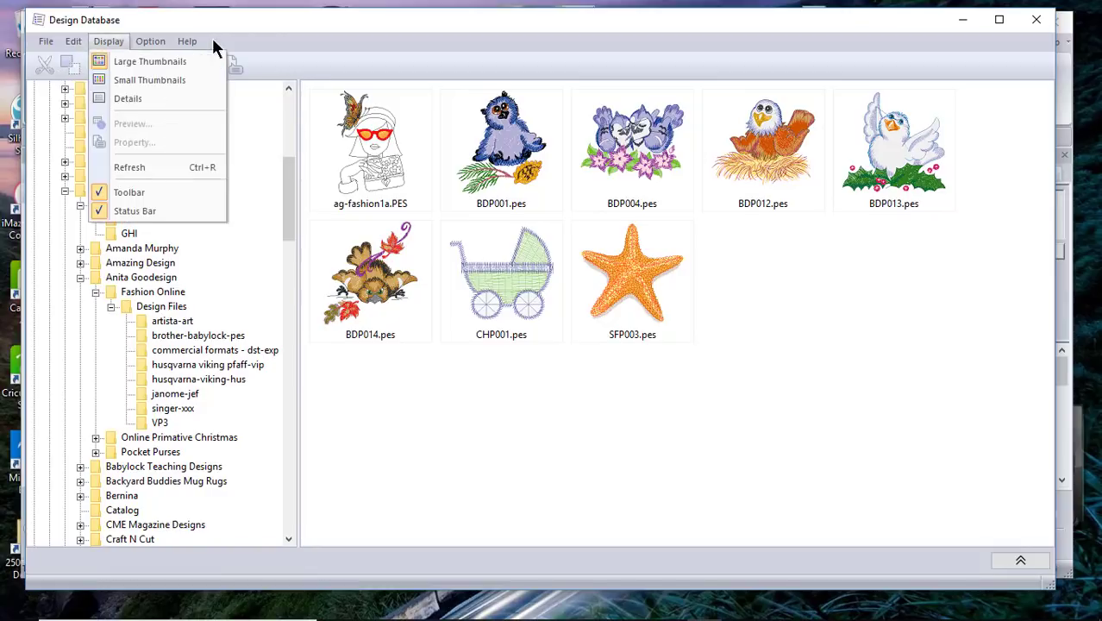
pyautogui.click(312, 12)
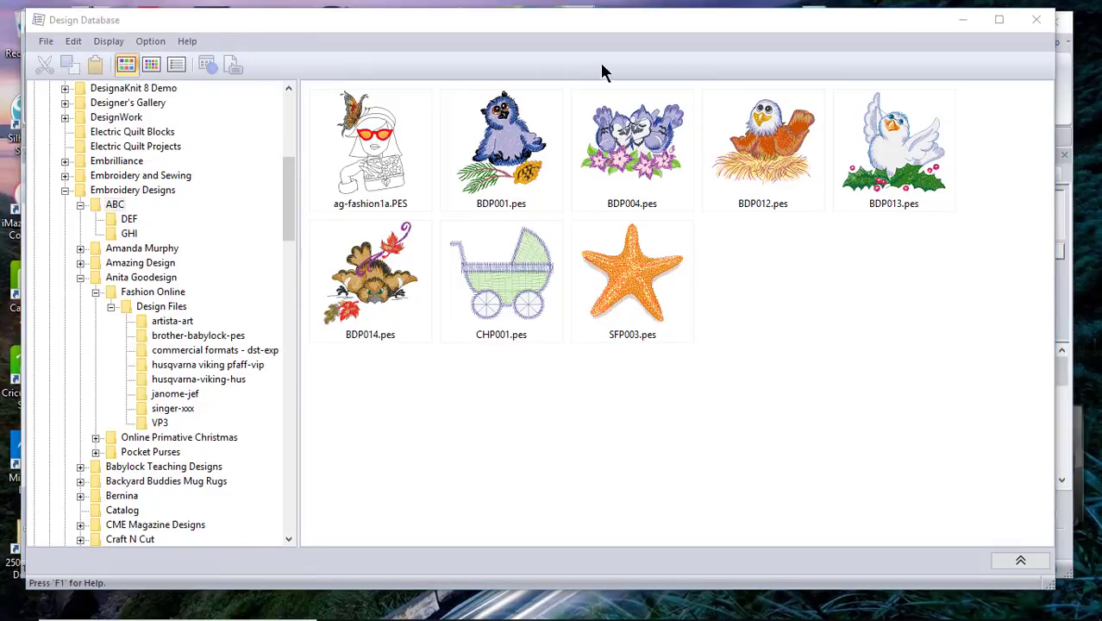
pyautogui.click(651, 168)
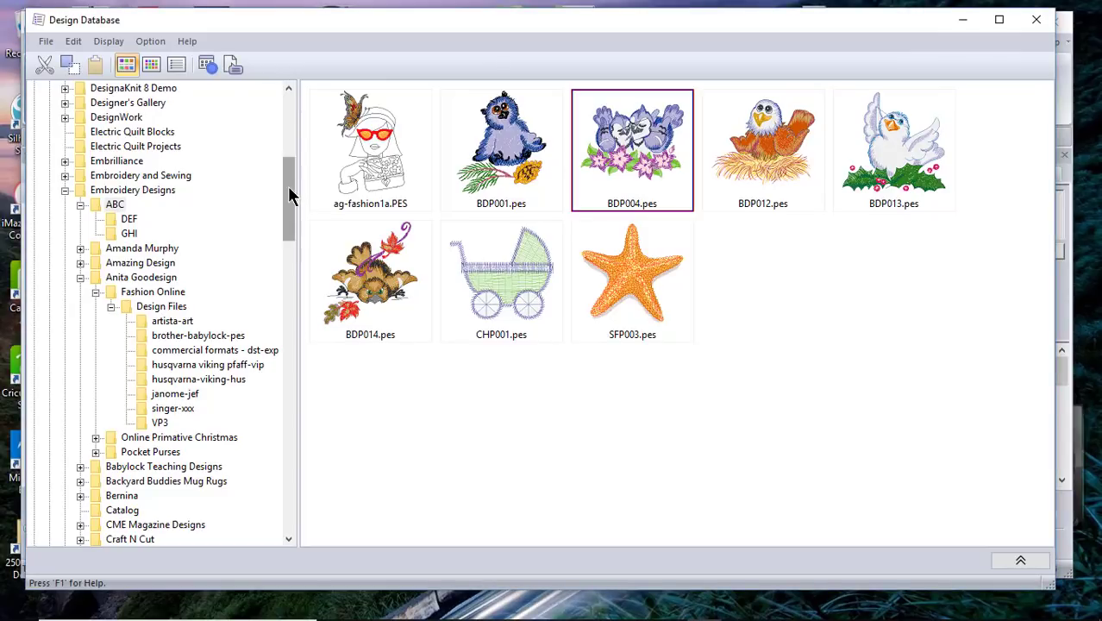
pyautogui.moveTo(288, 196); pyautogui.dragTo(289, 350)
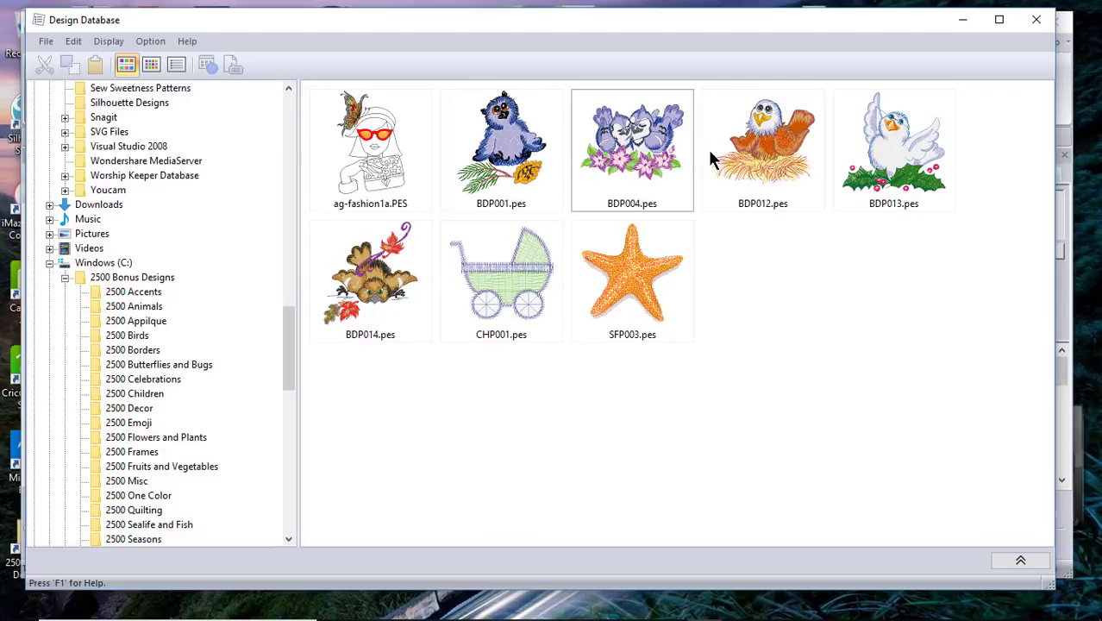
pyautogui.click(637, 149)
pyautogui.moveTo(637, 148); pyautogui.dragTo(138, 343)
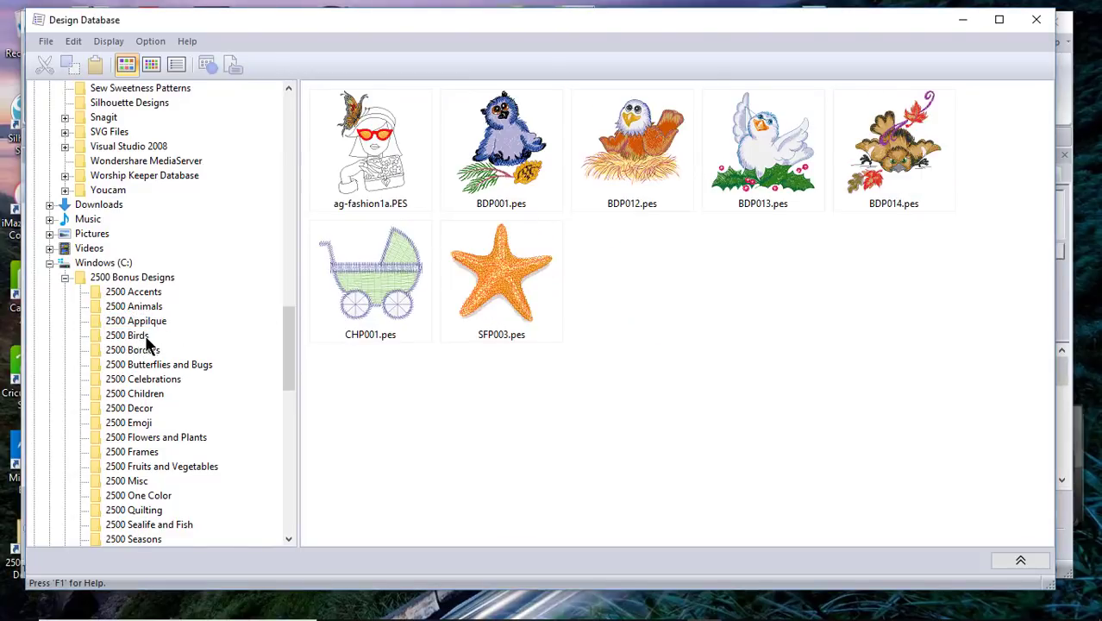
pyautogui.click(138, 337)
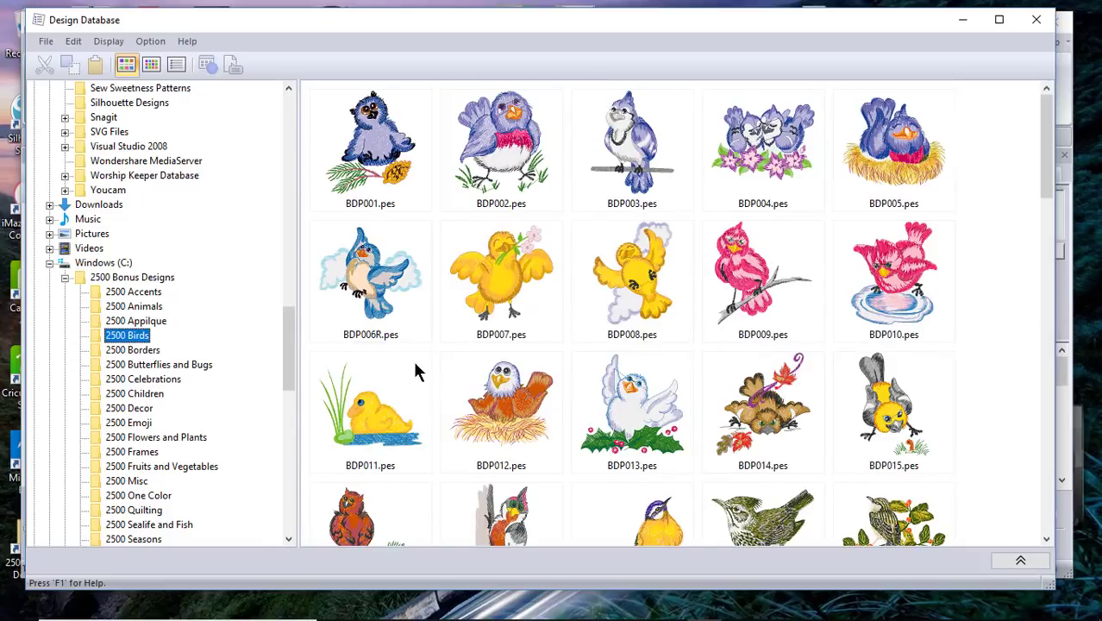
# Copy BDP012.pes onto the MAFFITT2012 drive, then return to the ABC folder
pyautogui.moveTo(286, 349); pyautogui.dragTo(319, 454)
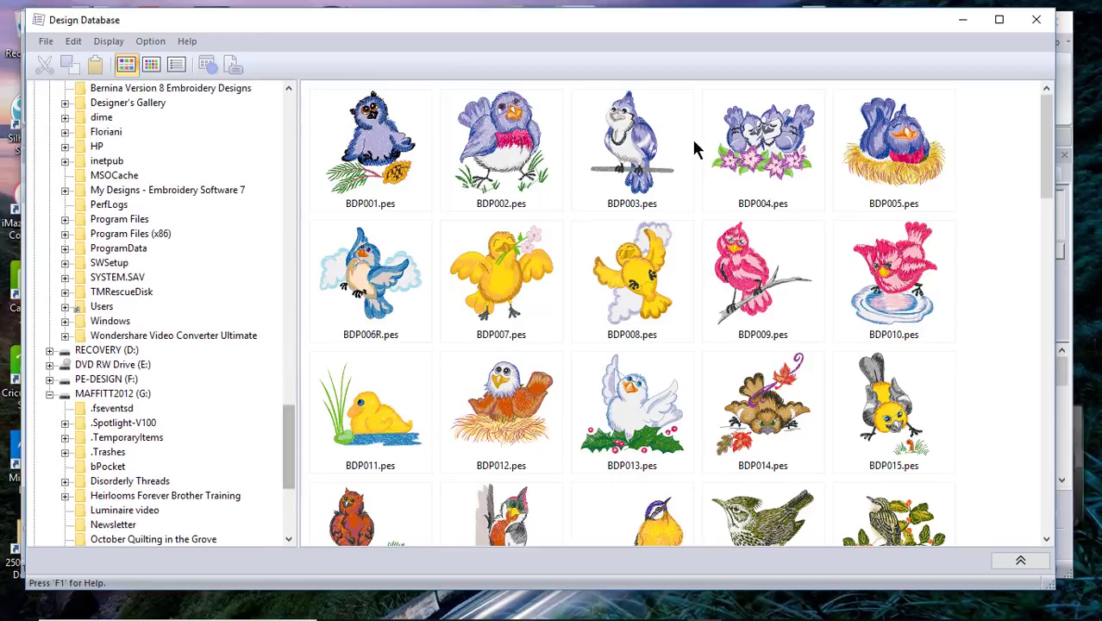
pyautogui.click(518, 392)
pyautogui.moveTo(517, 392); pyautogui.dragTo(127, 393)
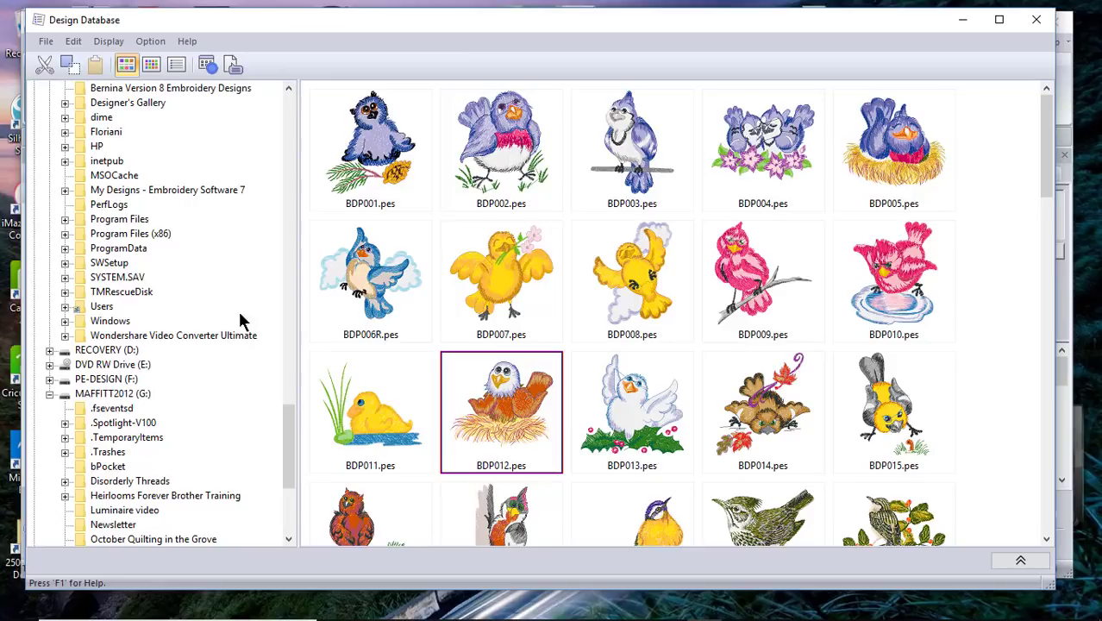
pyautogui.moveTo(287, 439); pyautogui.dragTo(309, 200)
pyautogui.click(112, 162)
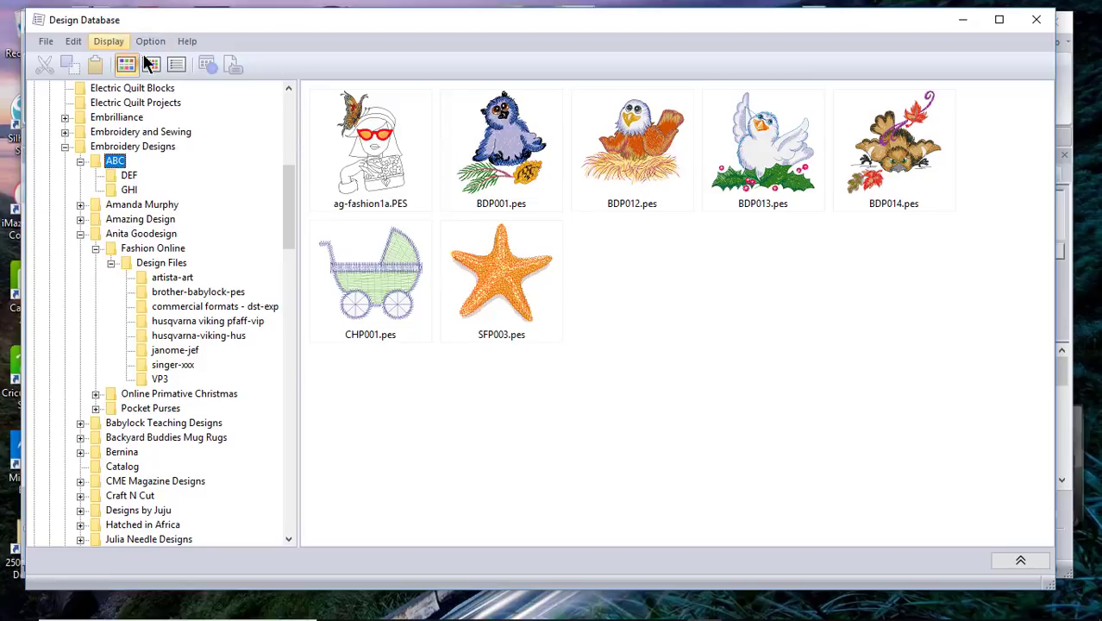
# Toggle the ABC folder between Details and Large Thumbnails, ending on Details
pyautogui.click(175, 65)
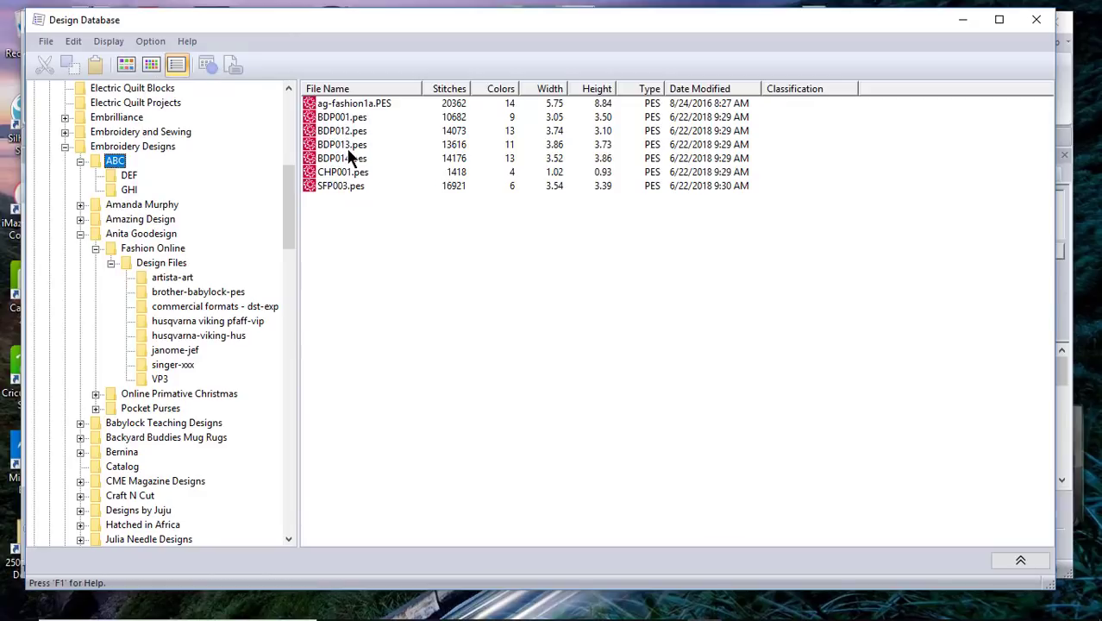
pyautogui.click(127, 65)
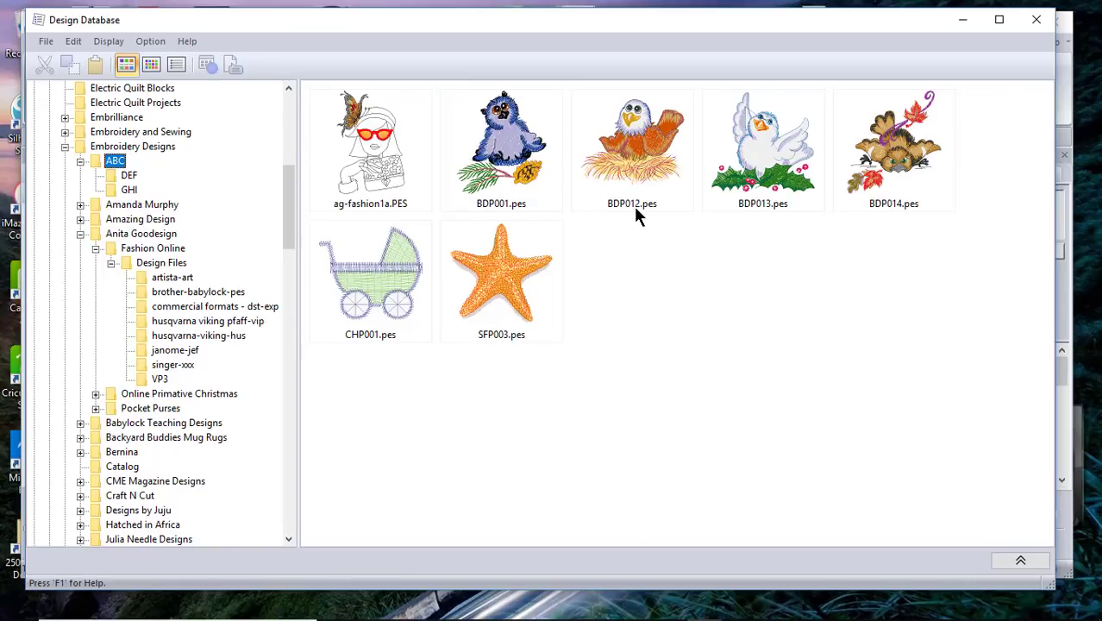
pyautogui.click(176, 66)
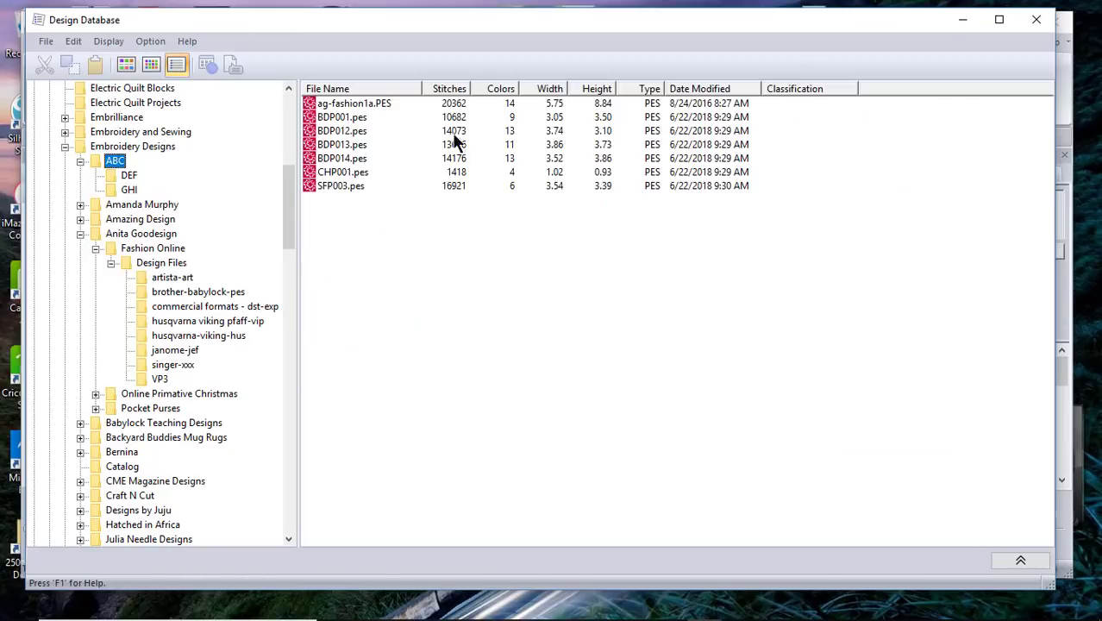
# Rename BDP012.pes to 'eaglet BDP012.pes'
pyautogui.click(336, 134)
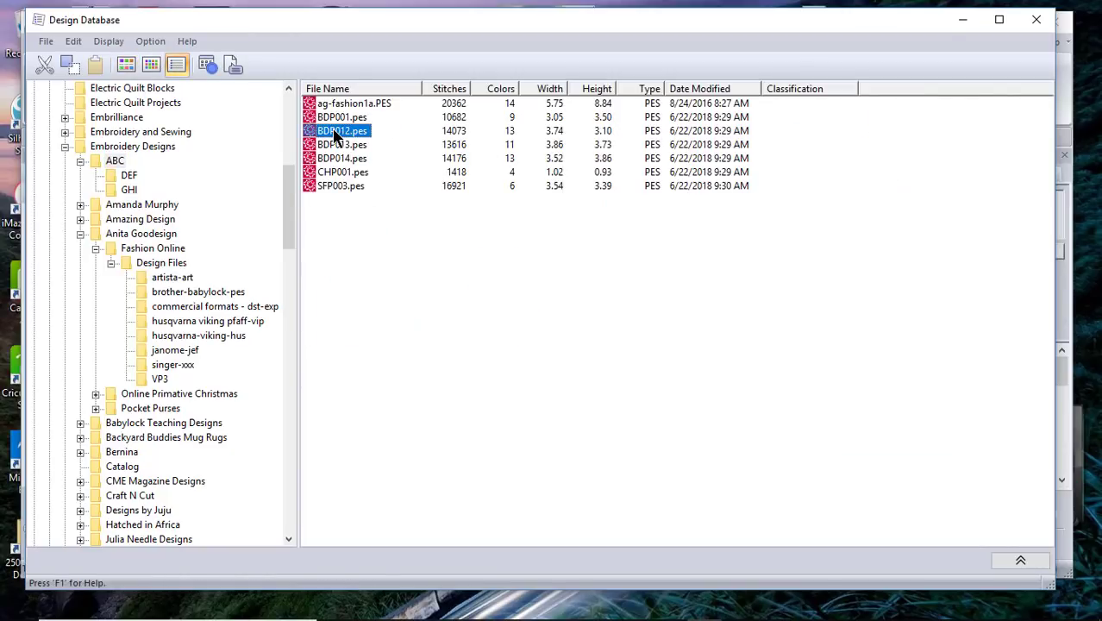
pyautogui.click(336, 134)
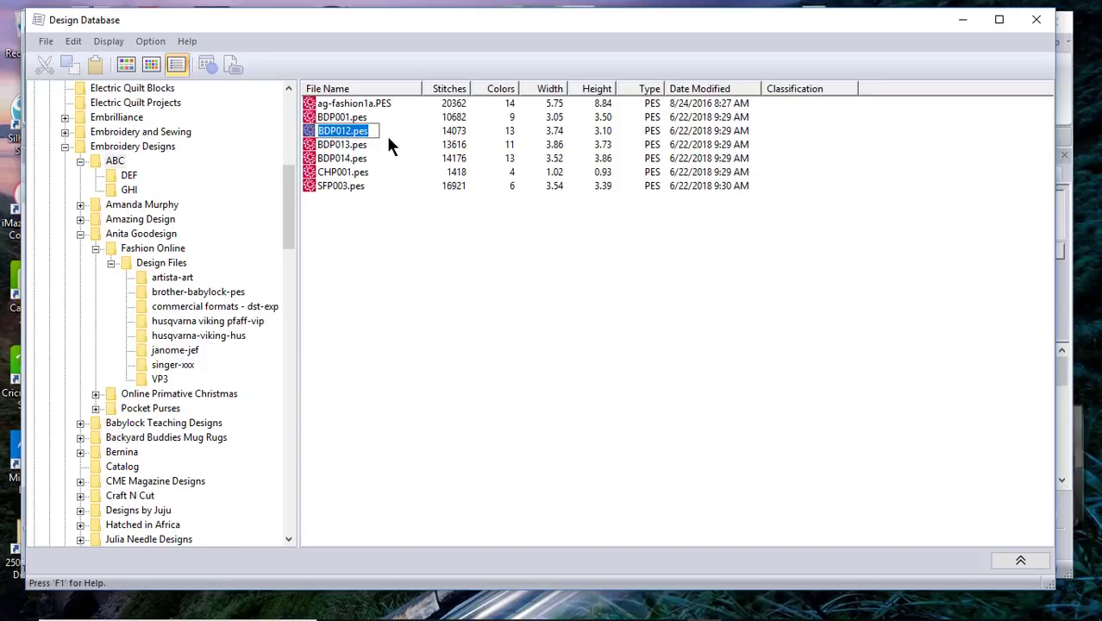
pyautogui.click(319, 132)
pyautogui.write('eaglet')
pyautogui.press('Return')
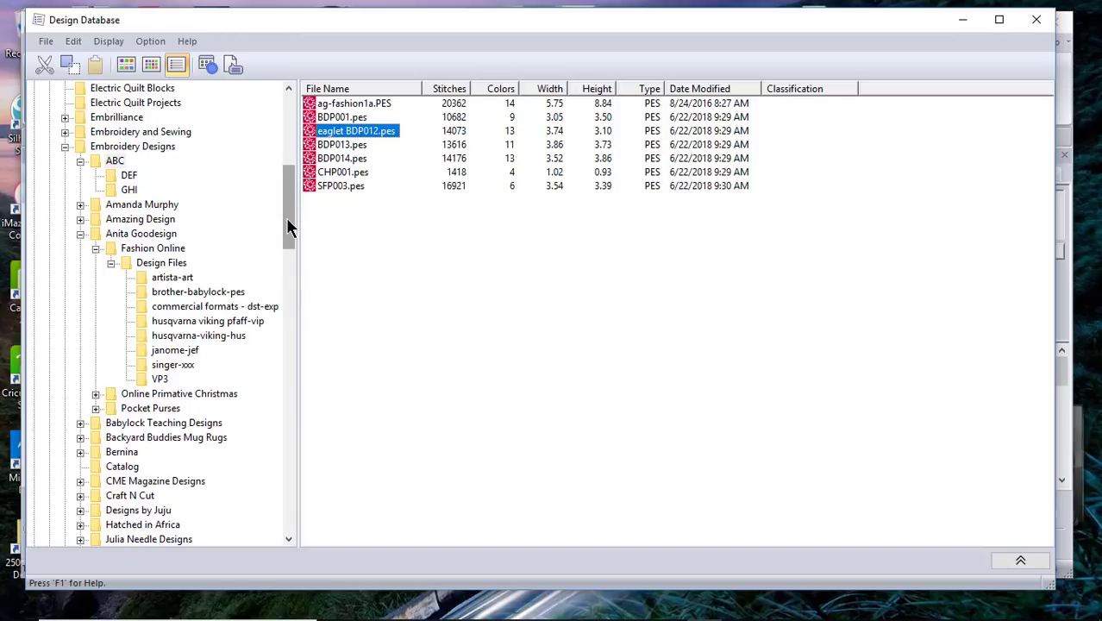
pyautogui.moveTo(289, 227); pyautogui.dragTo(291, 151)
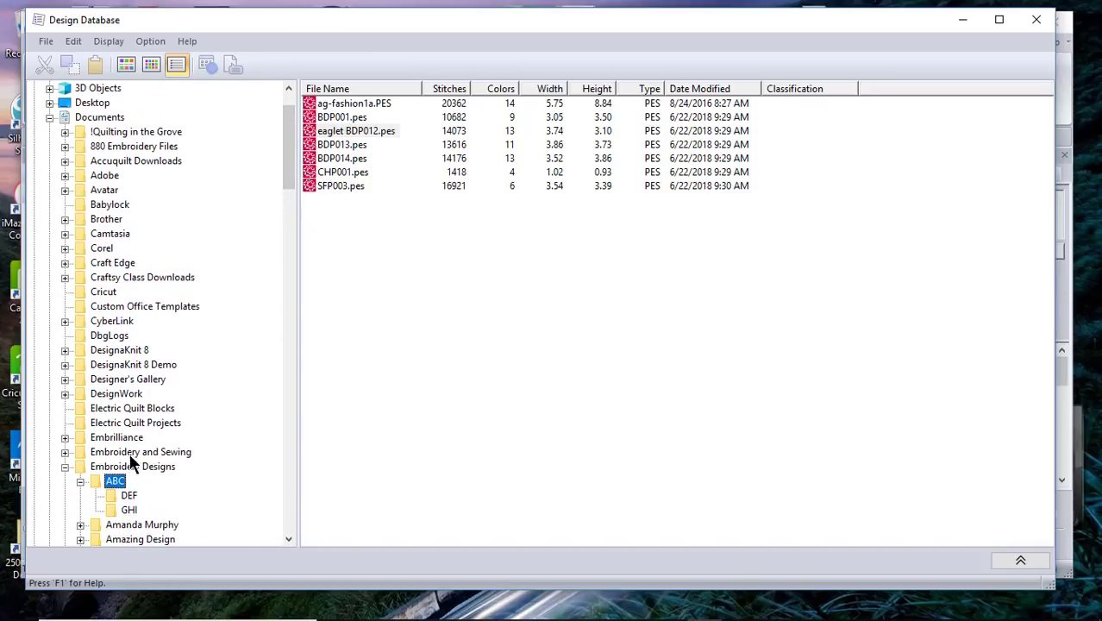
# Create a folder named 'Design Database Example' inside Embroidery Designs
pyautogui.click(78, 463)
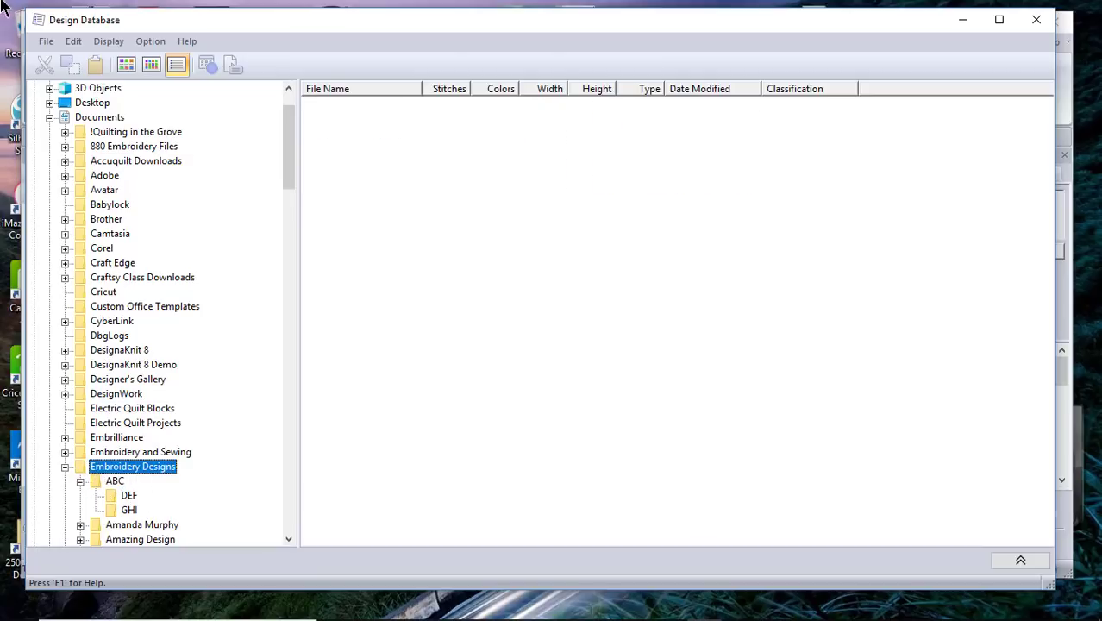
pyautogui.click(49, 44)
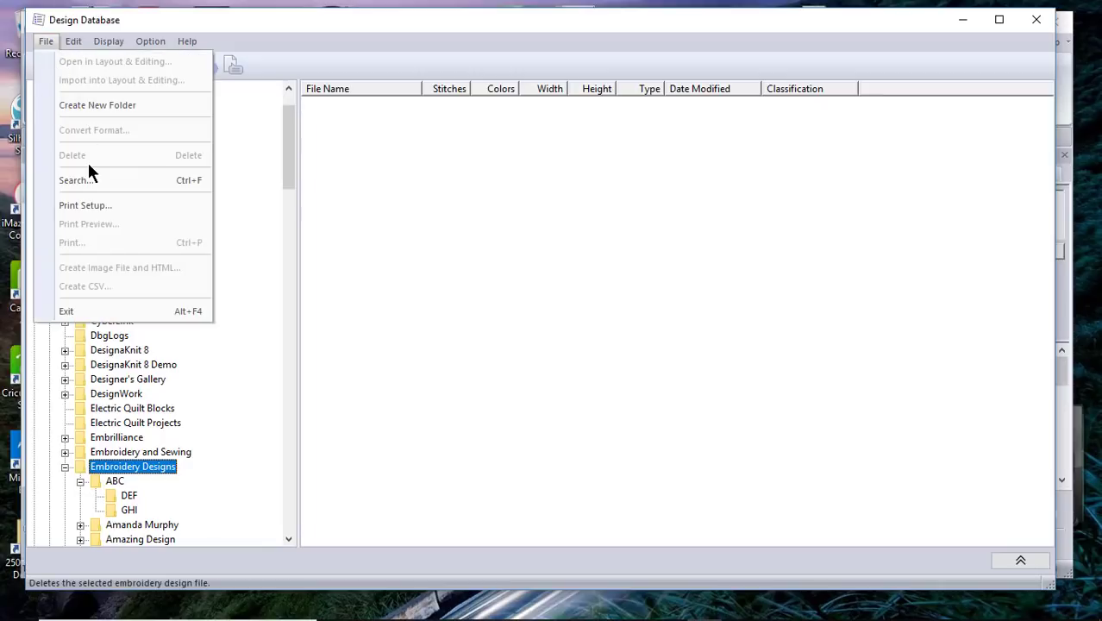
pyautogui.click(85, 104)
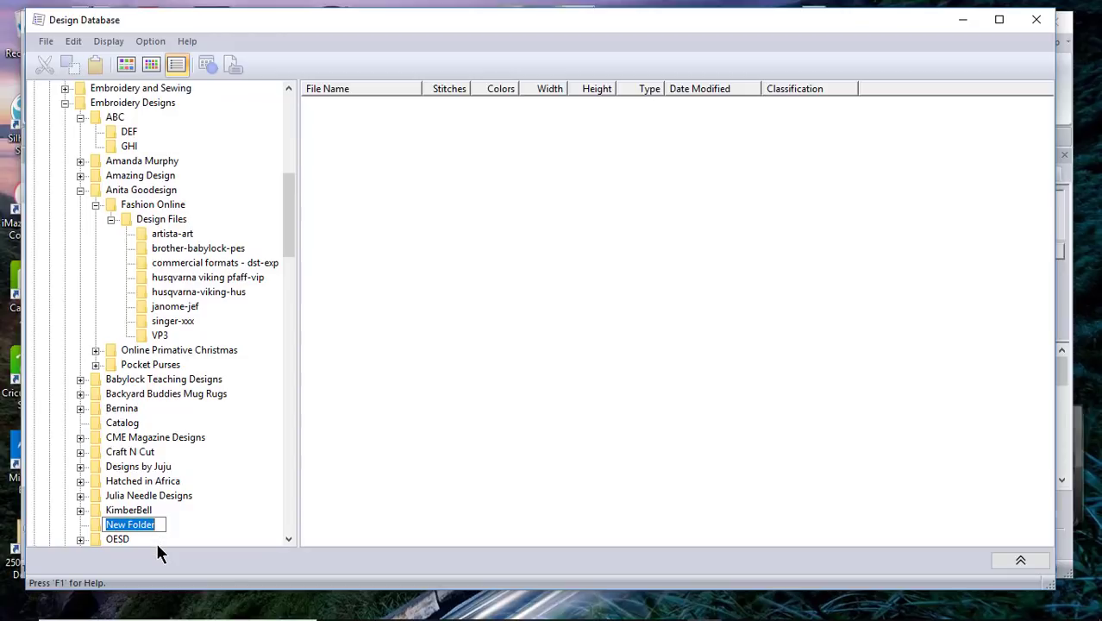
pyautogui.write('Des')
pyautogui.write('ign Database')
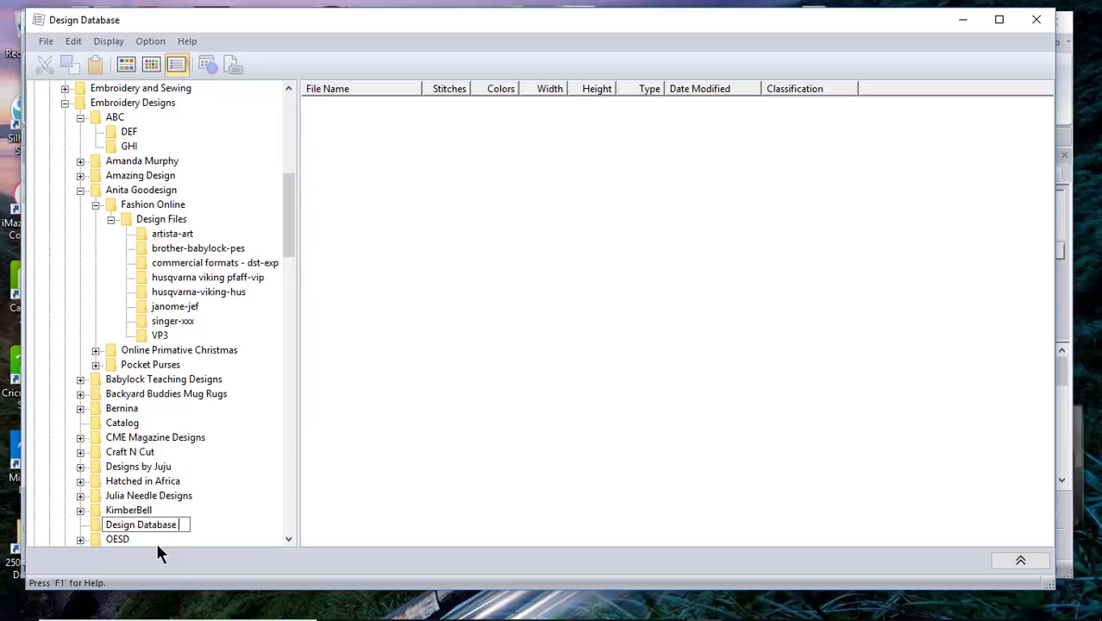
pyautogui.write(' Examp')
pyautogui.press('Escape')
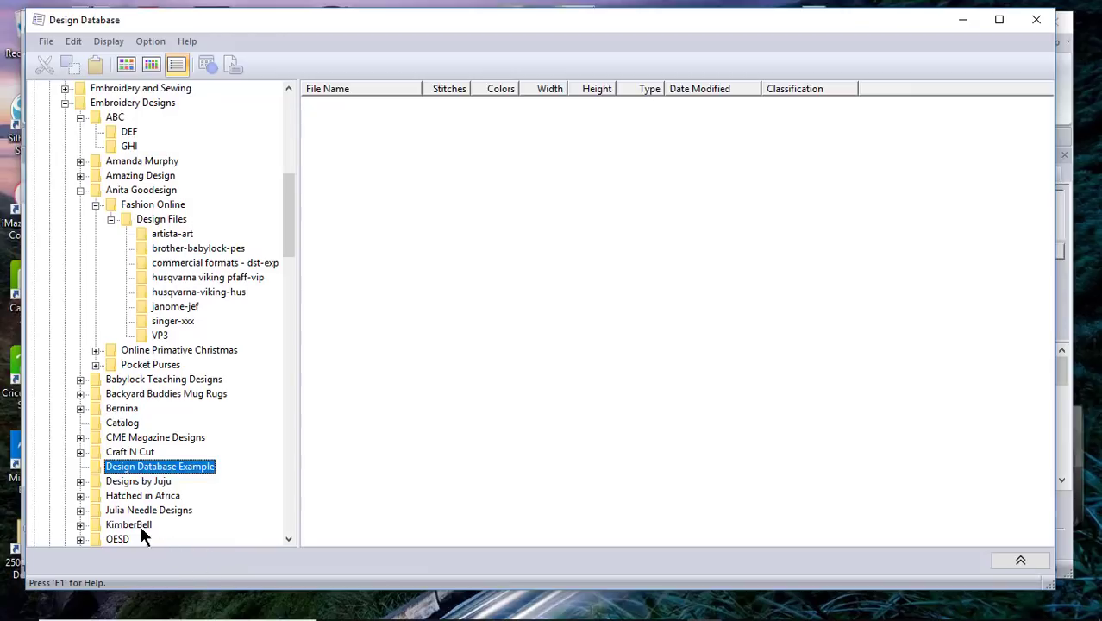
# Start renaming the Design Database Example folder from its right-click menu
pyautogui.click(113, 466)
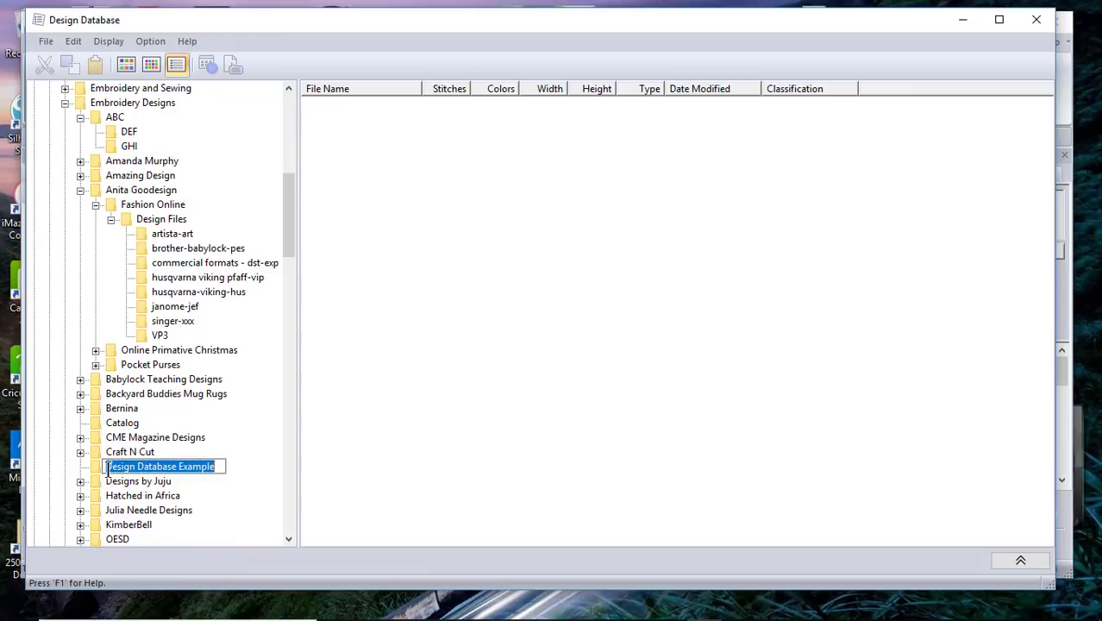
pyautogui.click(93, 466)
pyautogui.rightClick(96, 461)
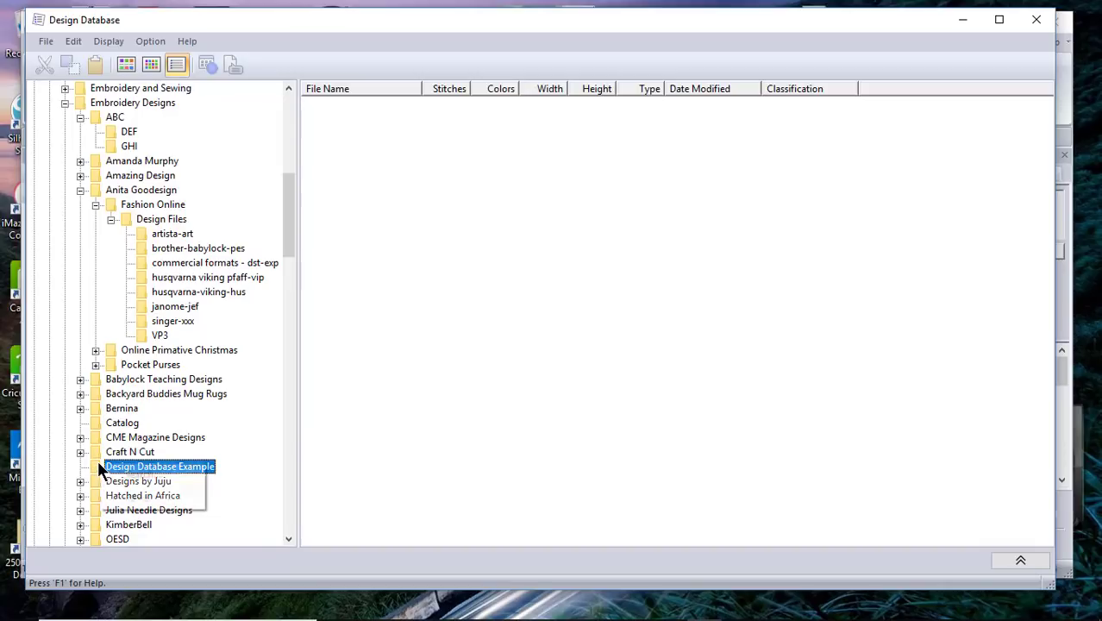
pyautogui.click(209, 466)
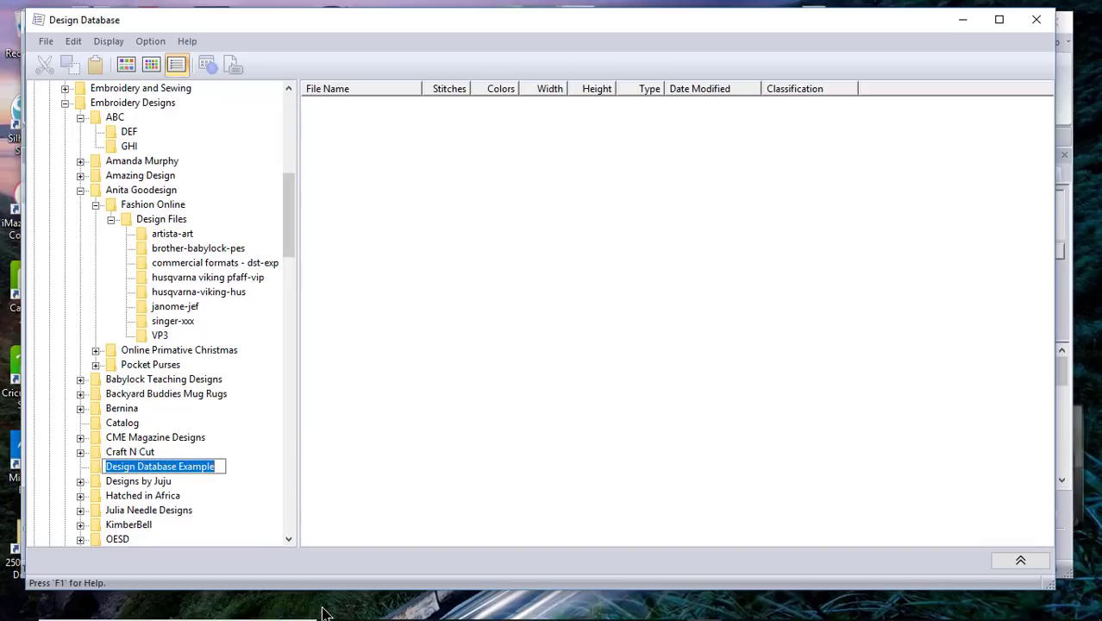
# In File Explorer, navigate to Documents > Embroidery Designs
pyautogui.moveTo(324, 617)
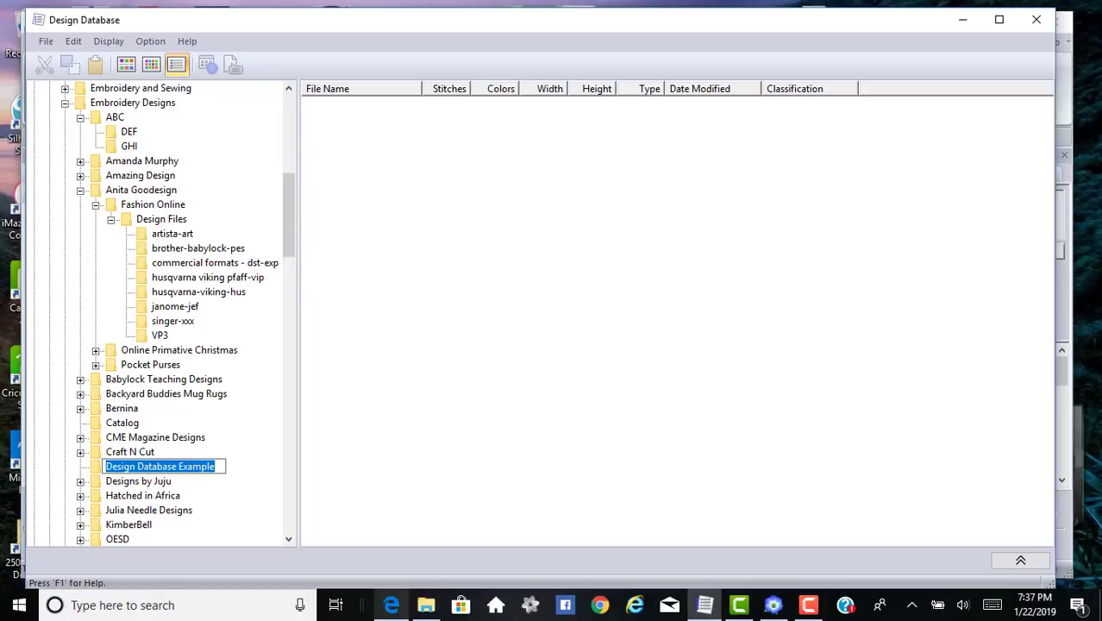
pyautogui.click(426, 607)
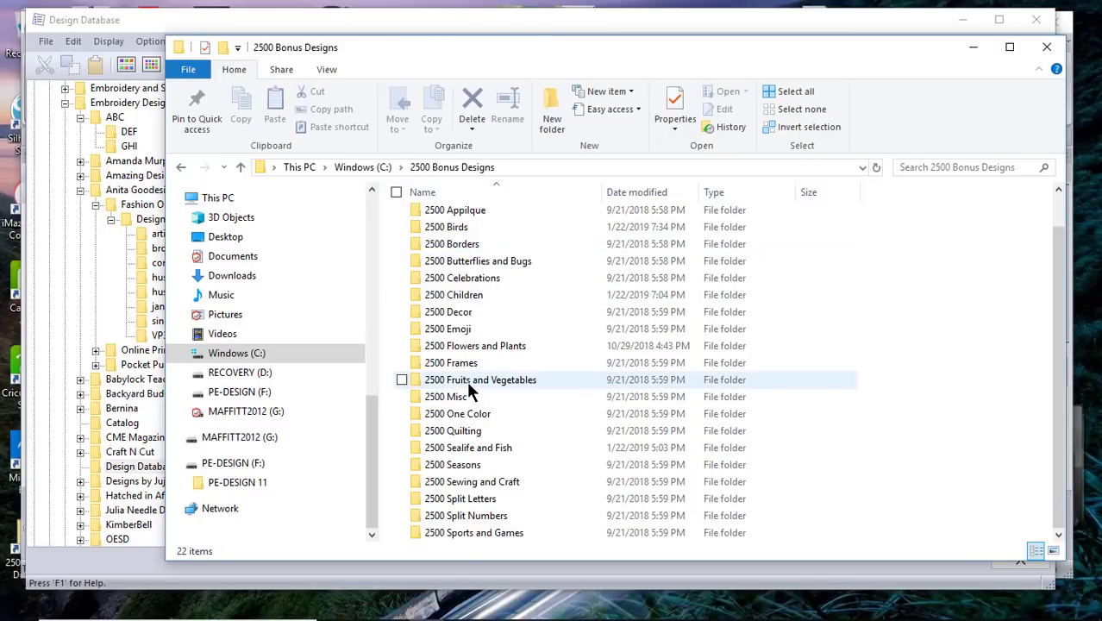
pyautogui.scroll(1, 467, 384)
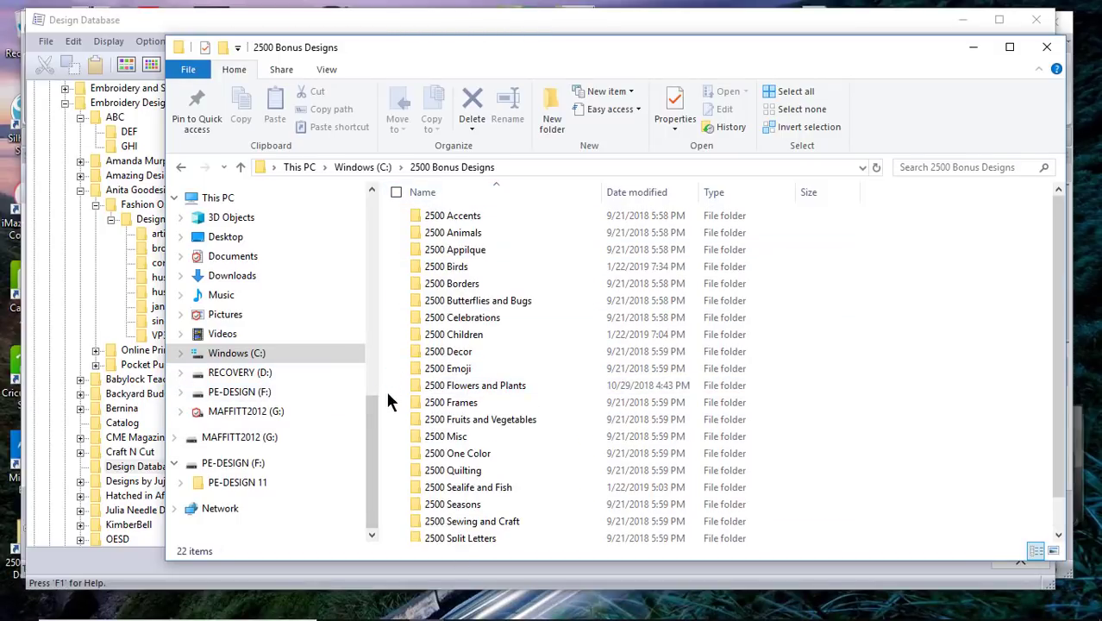
pyautogui.click(220, 257)
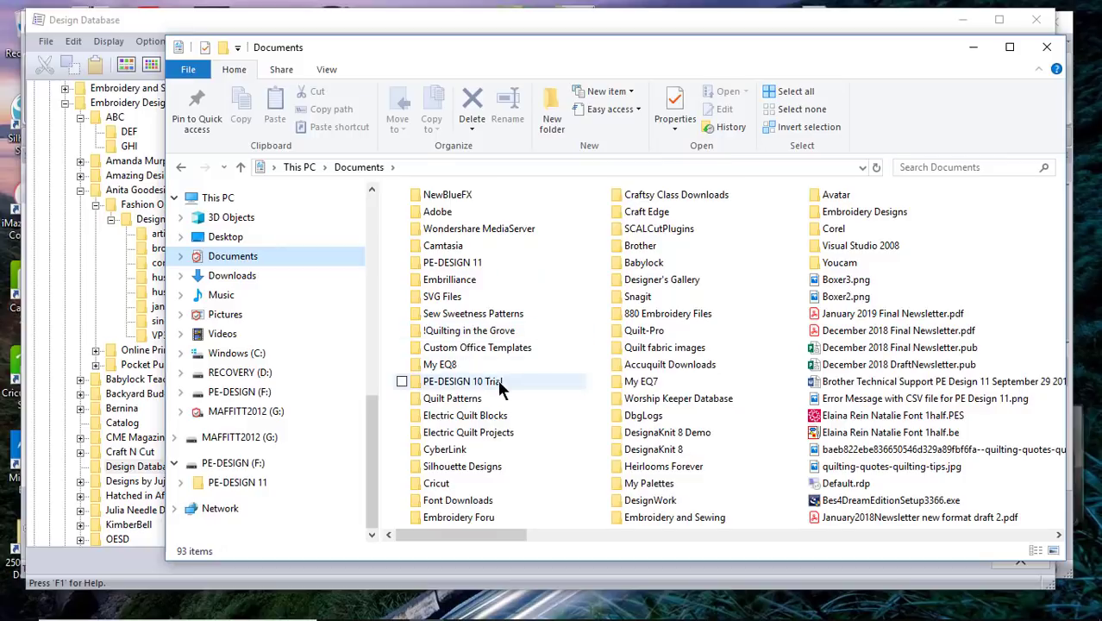
pyautogui.doubleClick(862, 214)
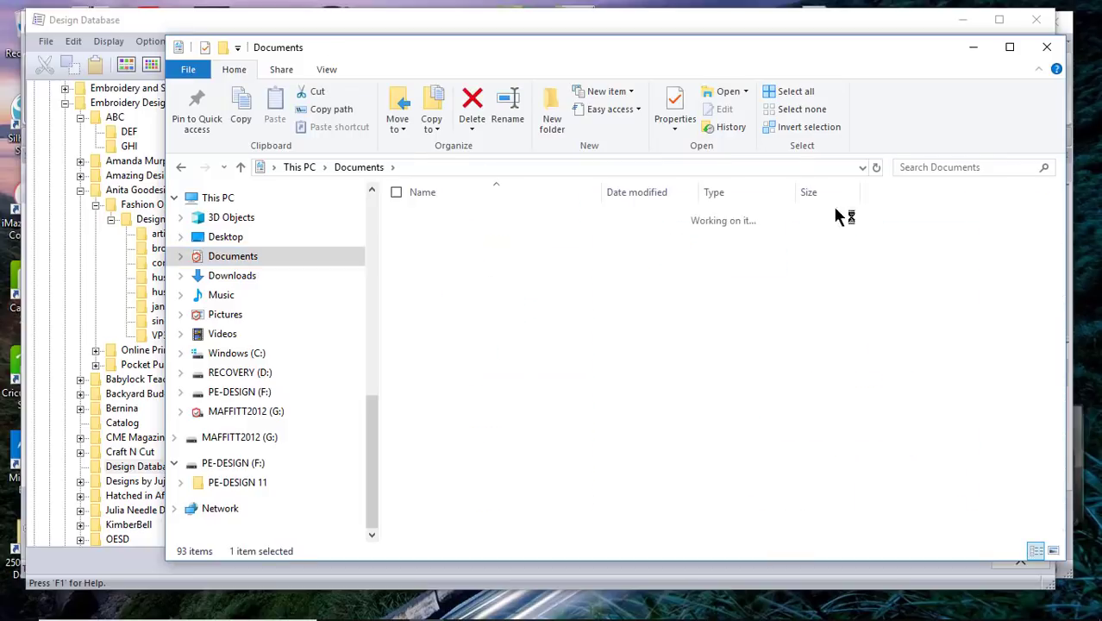
pyautogui.scroll(-1, 470, 370)
pyautogui.scroll(-1, 469, 368)
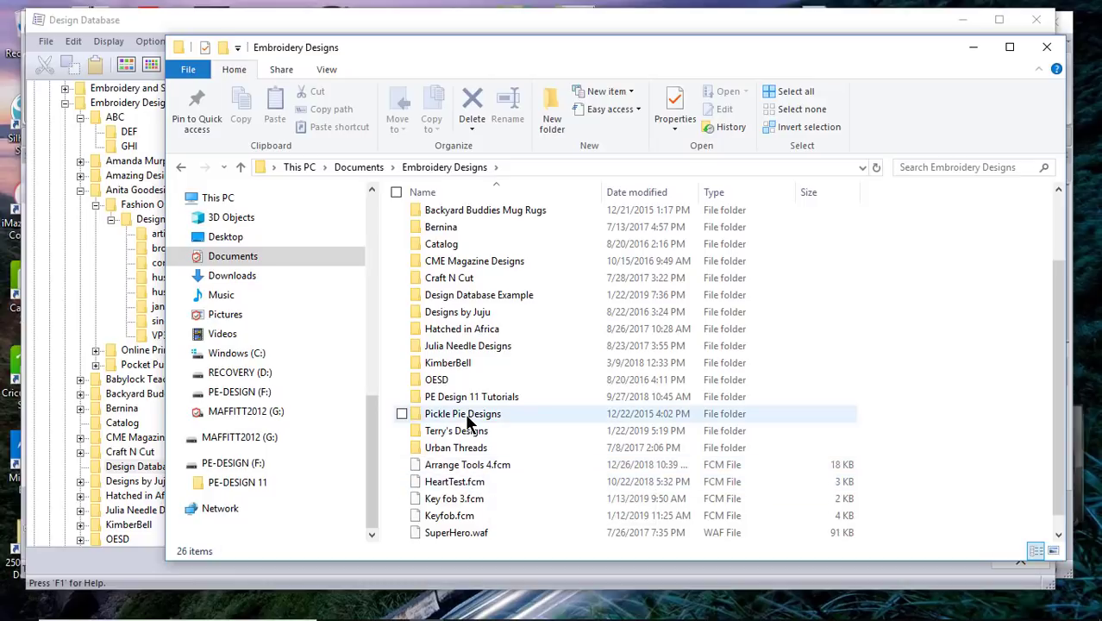
pyautogui.scroll(1, 465, 412)
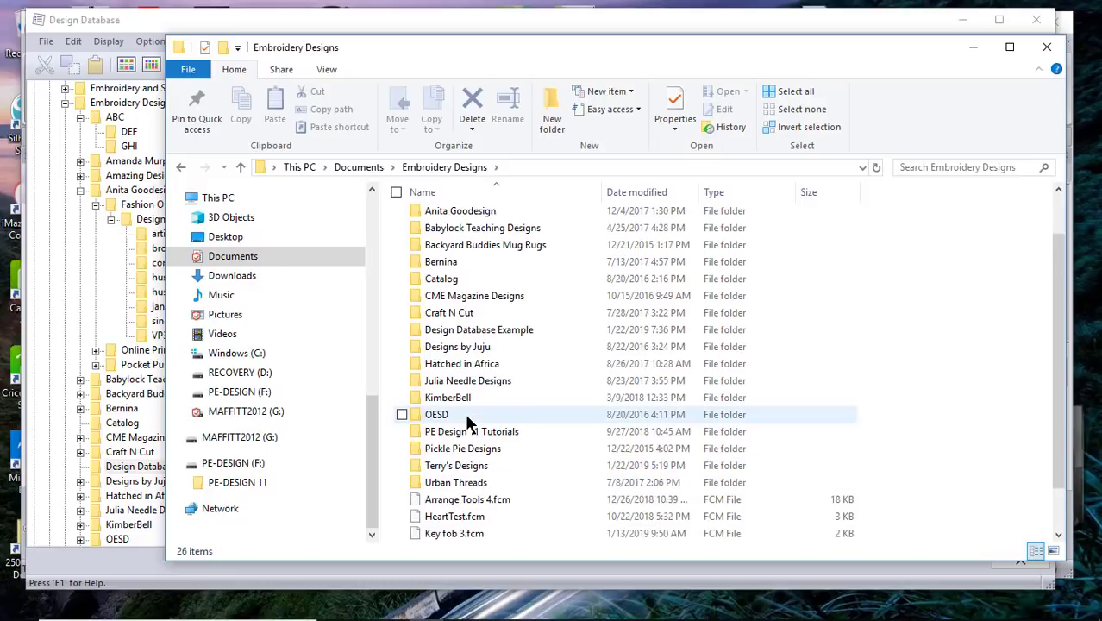
# Delete the Design Database Example folder, then bring Design Database back to front
pyautogui.click(479, 332)
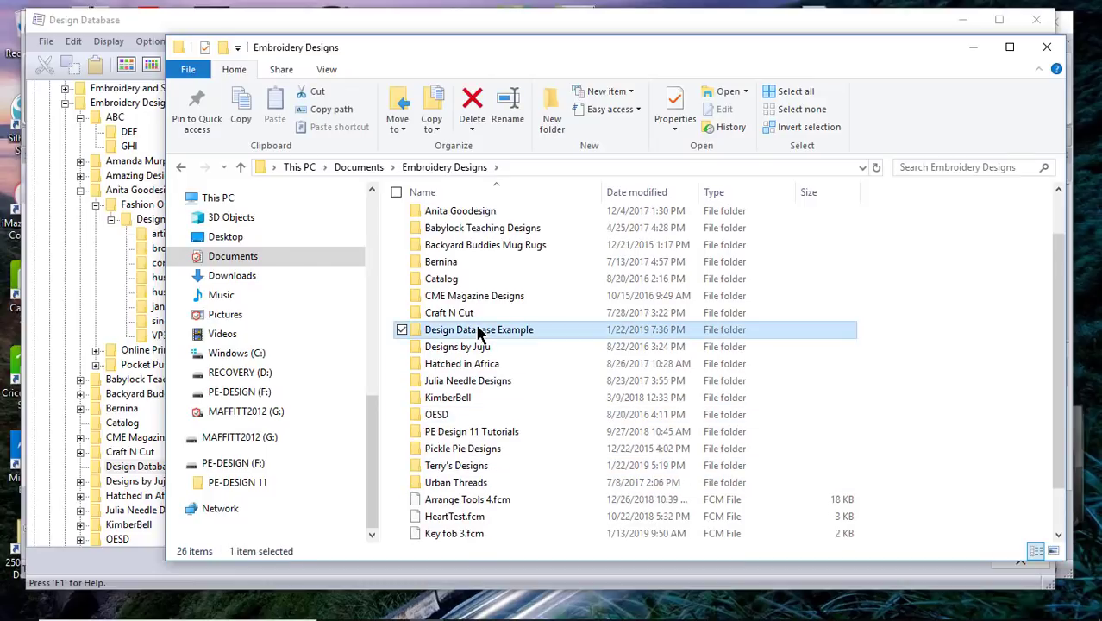
pyautogui.rightClick(479, 332)
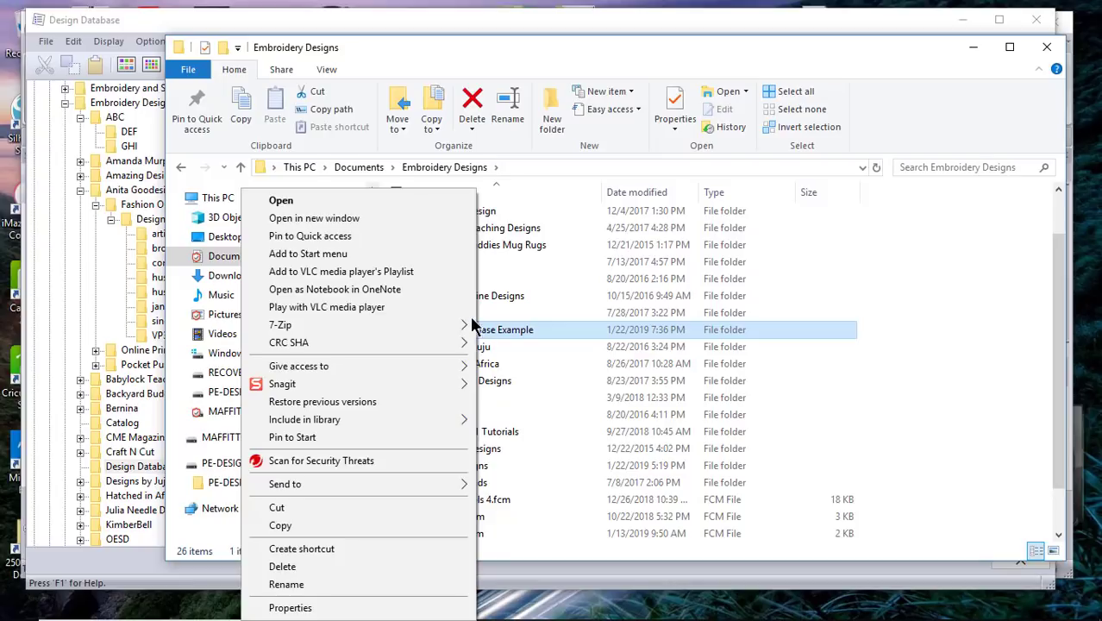
pyautogui.click(301, 566)
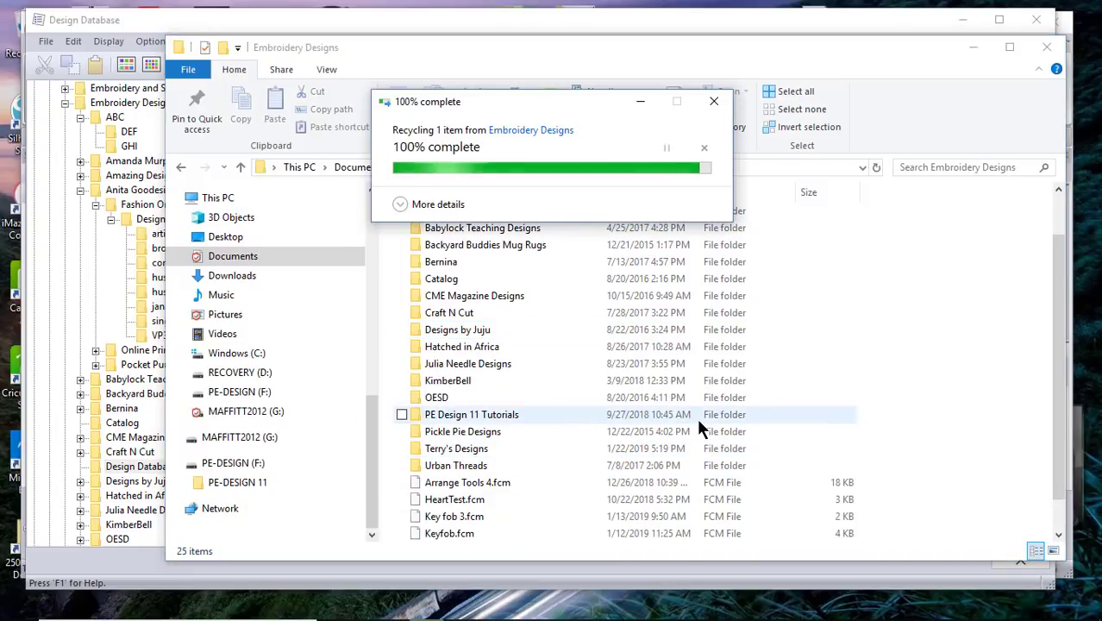
pyautogui.click(66, 286)
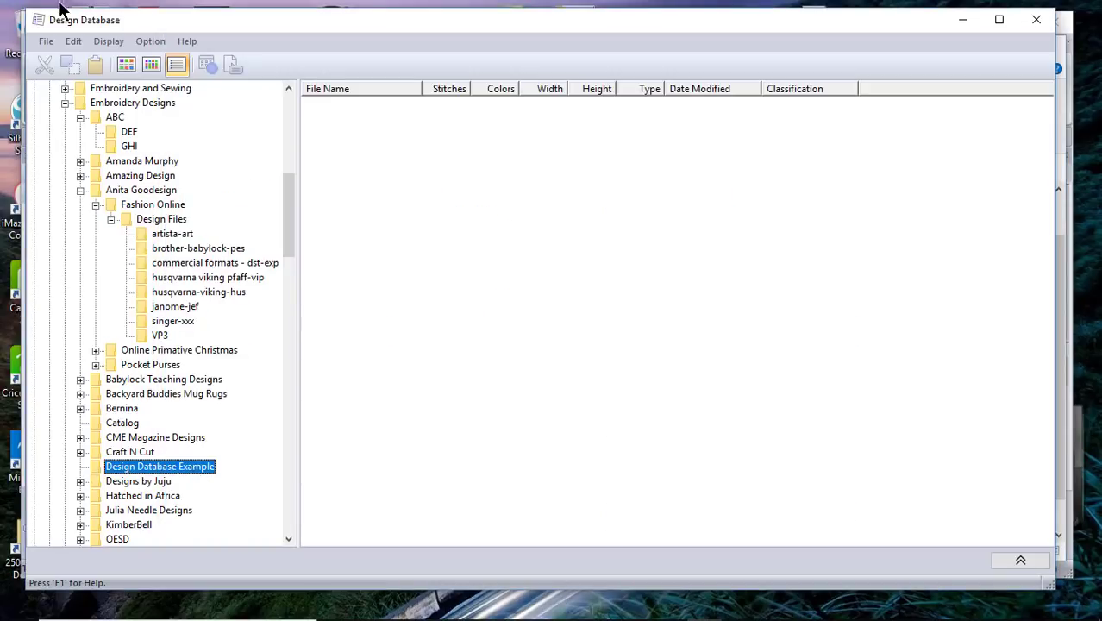
# Refresh the Design Database folder tree so Design Database Example disappears from Embroidery Designs
pyautogui.click(116, 42)
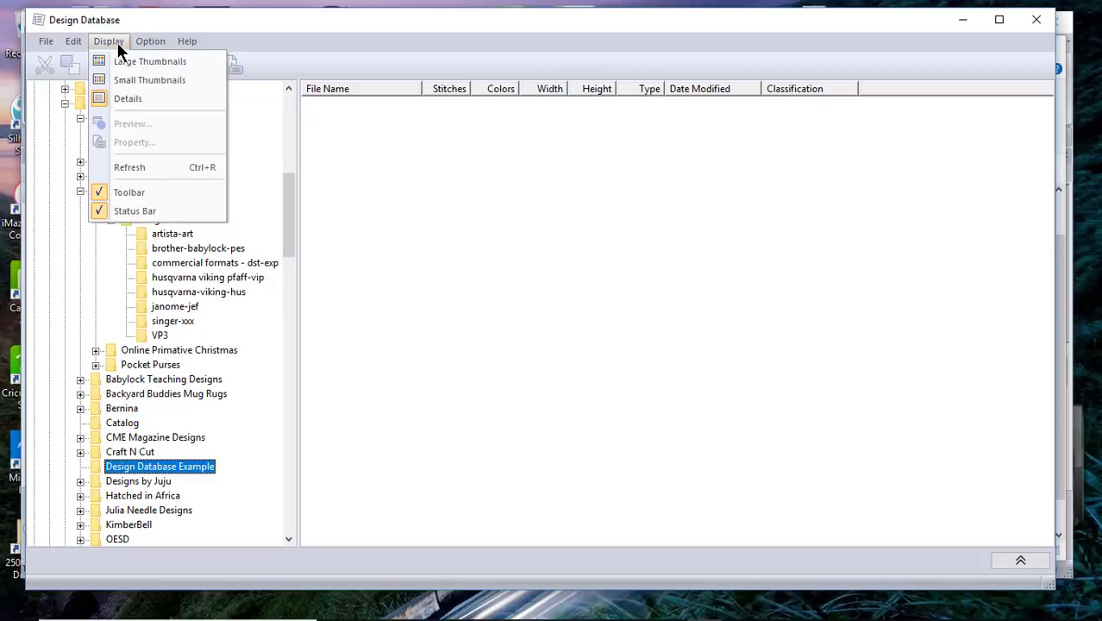
pyautogui.click(144, 163)
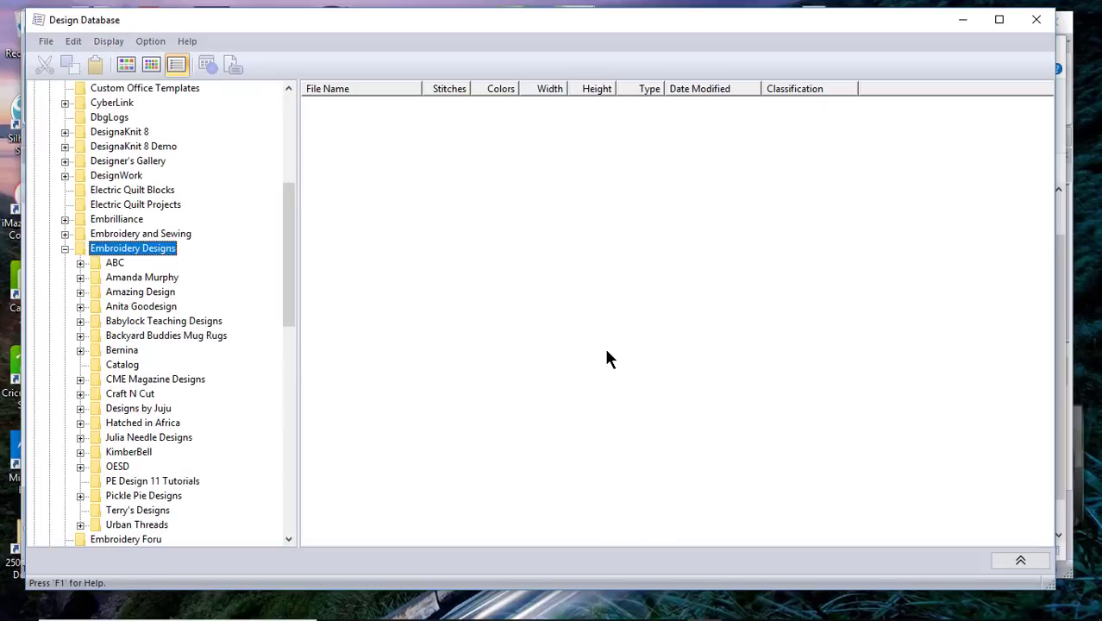